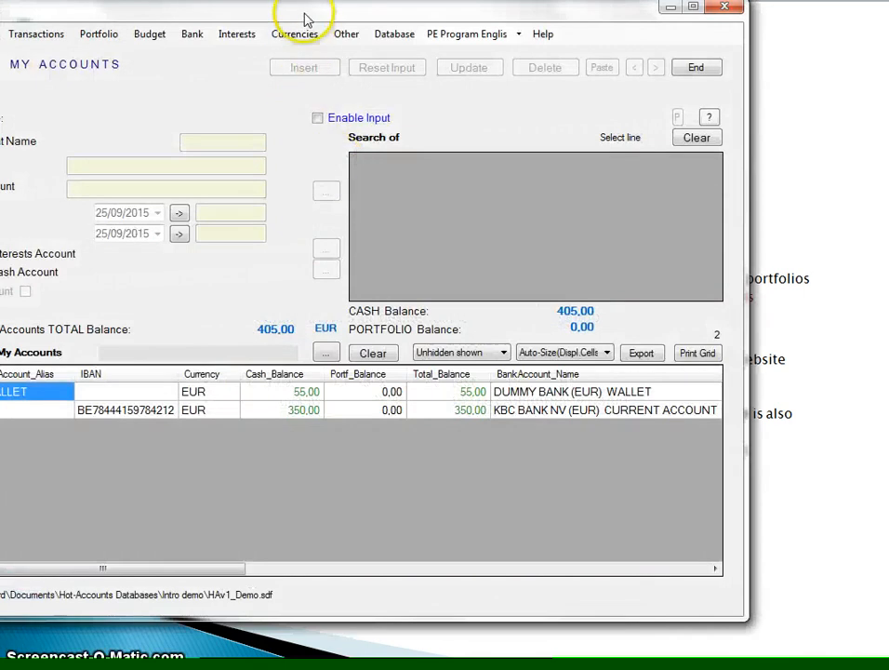
# Open the Budget Items overview from the My Accounts screen and look through its list of items
pyautogui.moveTo(303, 14); pyautogui.dragTo(400, 39)
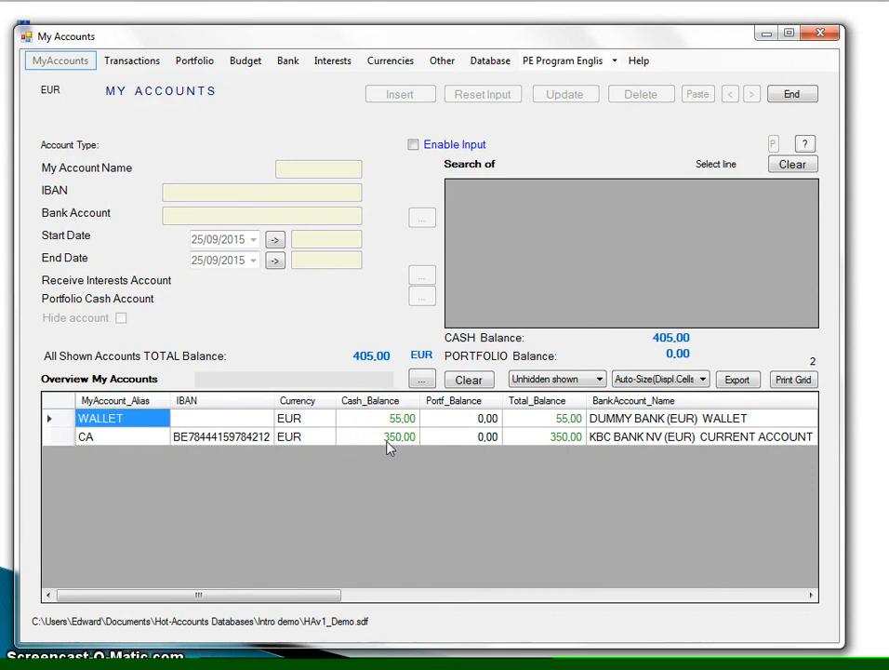
pyautogui.click(246, 60)
pyautogui.click(256, 98)
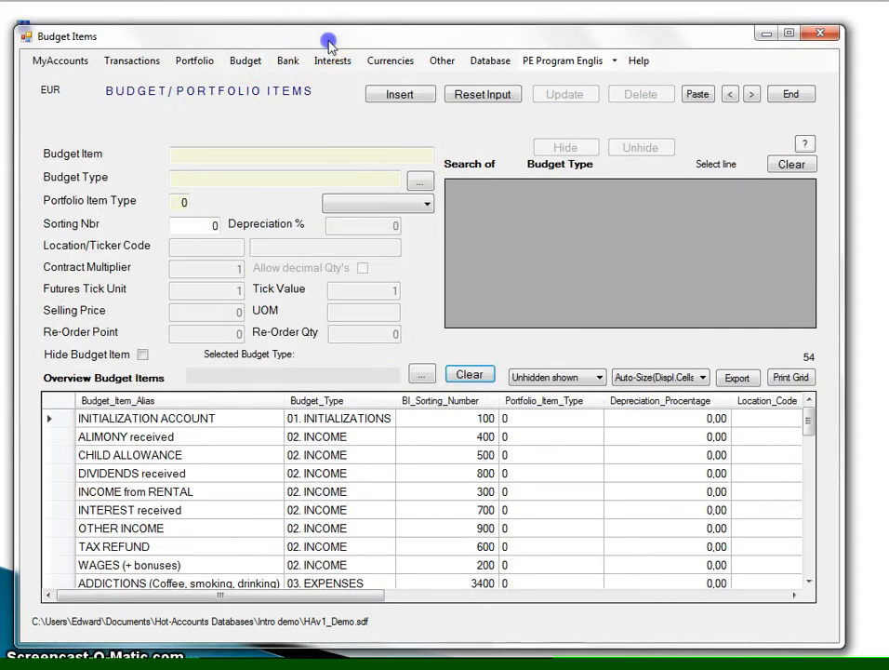
pyautogui.moveTo(312, 28); pyautogui.dragTo(324, 26)
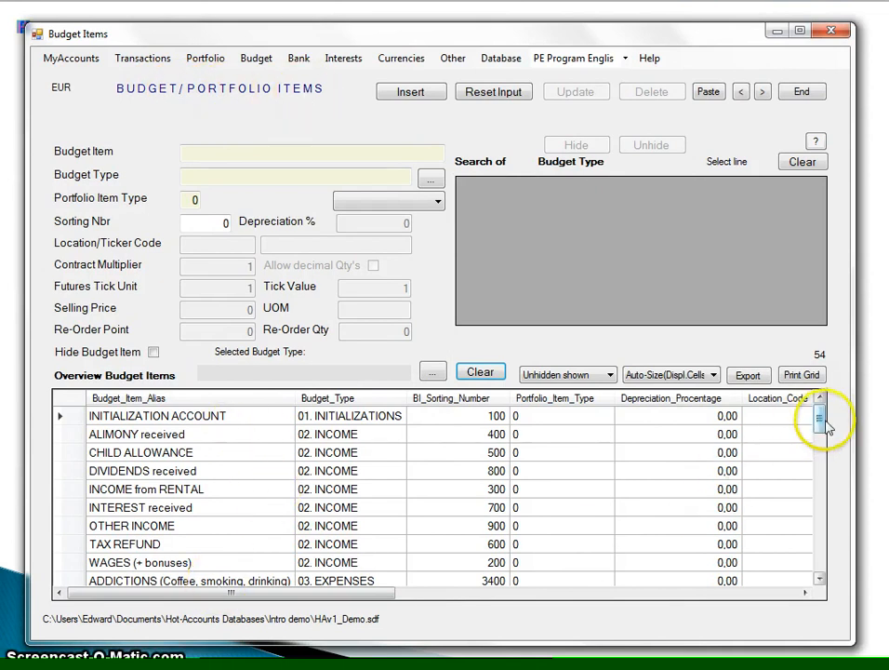
pyautogui.moveTo(821, 420)
pyautogui.mouseDown()
pyautogui.moveTo(814, 367)
pyautogui.moveTo(818, 560)
pyautogui.moveTo(815, 408)
pyautogui.mouseUp()
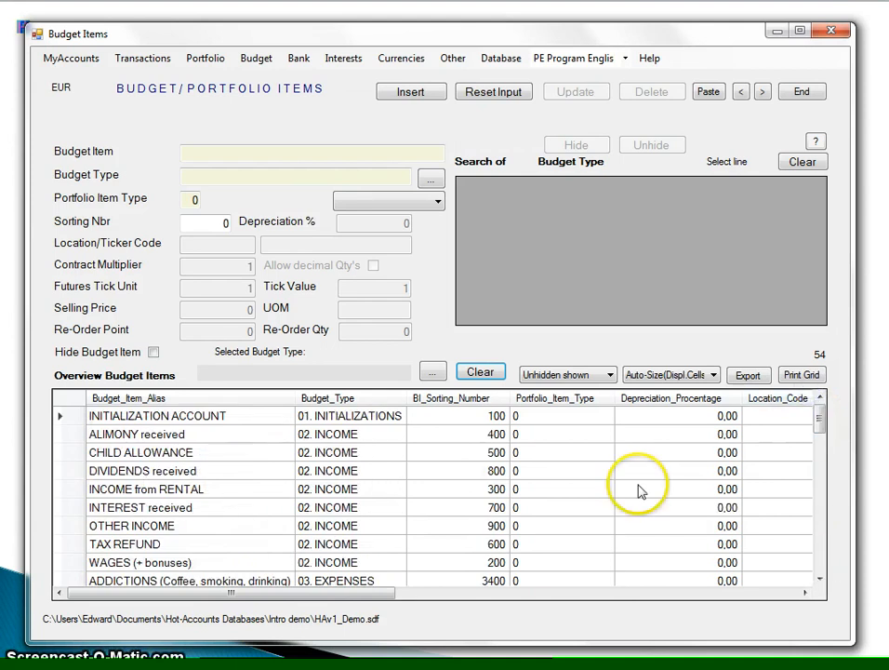
# Filter the budget items overview by budget type 02. INCOME, then by 03. EXPENSES
pyautogui.click(433, 373)
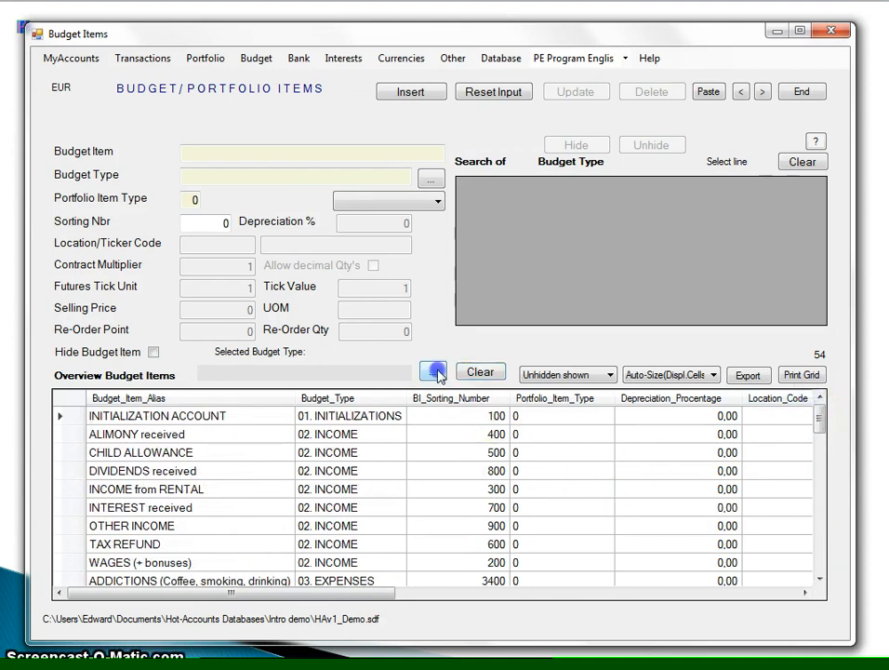
pyautogui.click(507, 227)
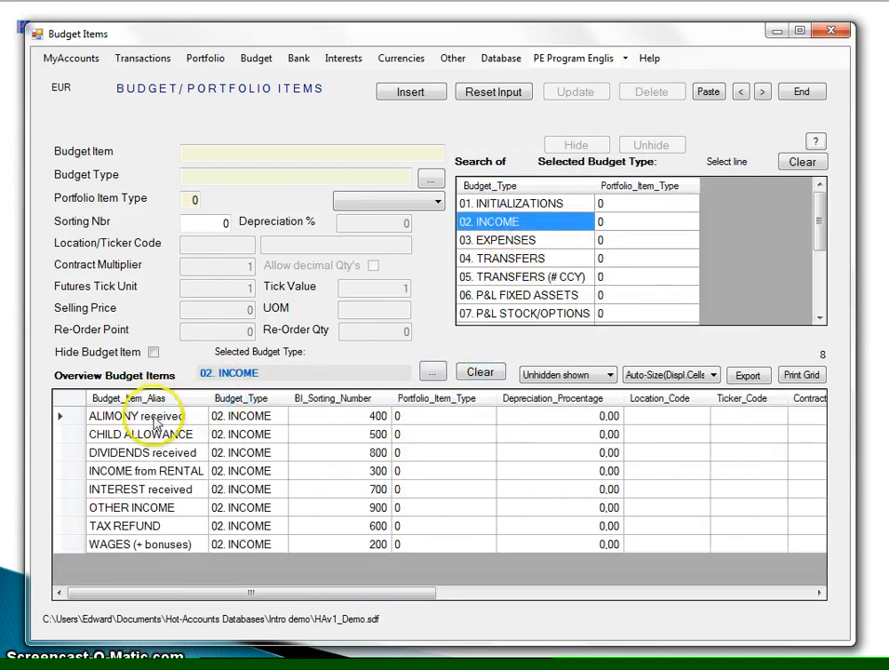
pyautogui.click(502, 242)
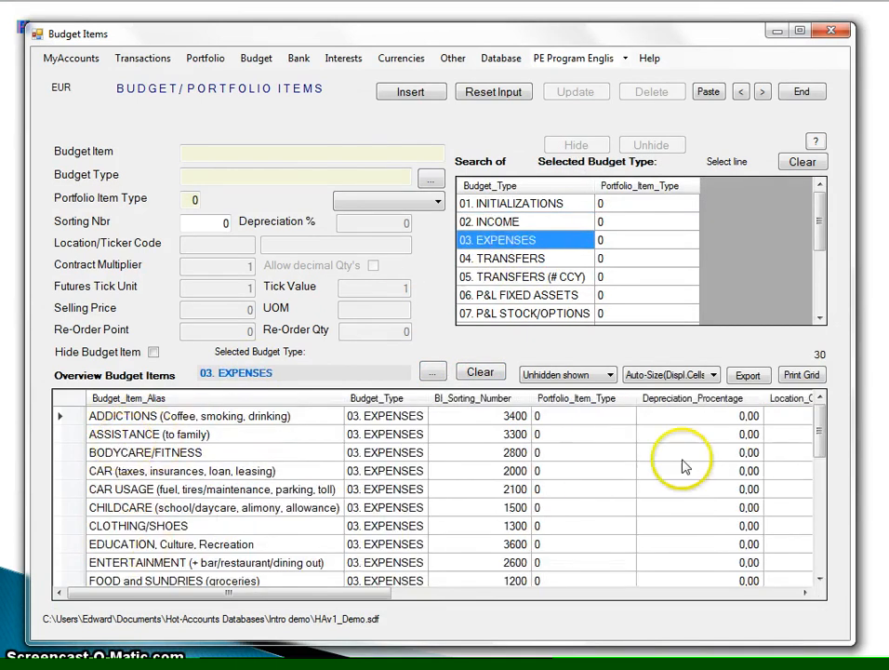
pyautogui.moveTo(820, 434)
pyautogui.mouseDown()
pyautogui.moveTo(818, 519)
pyautogui.moveTo(816, 415)
pyautogui.mouseUp()
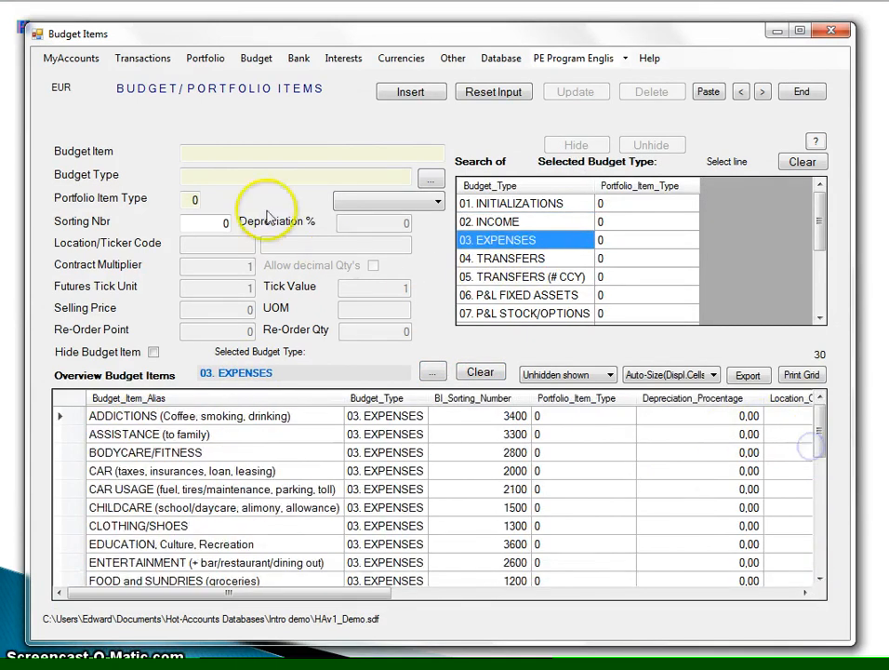
# Insert a new budget item HOUSING with budget type 03. EXPENSES and select it in the overview
pyautogui.click(251, 154)
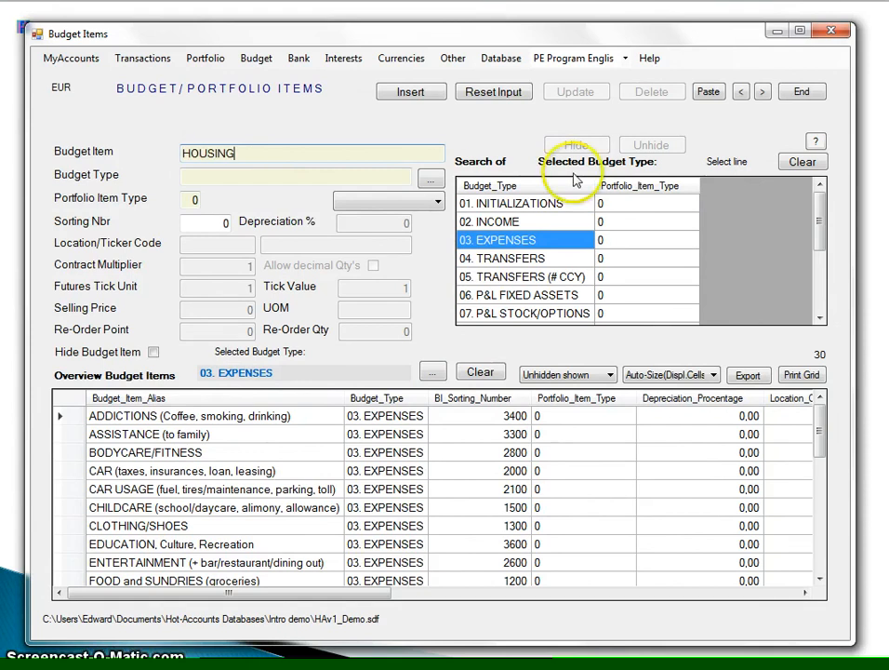
pyautogui.click(430, 178)
pyautogui.click(490, 241)
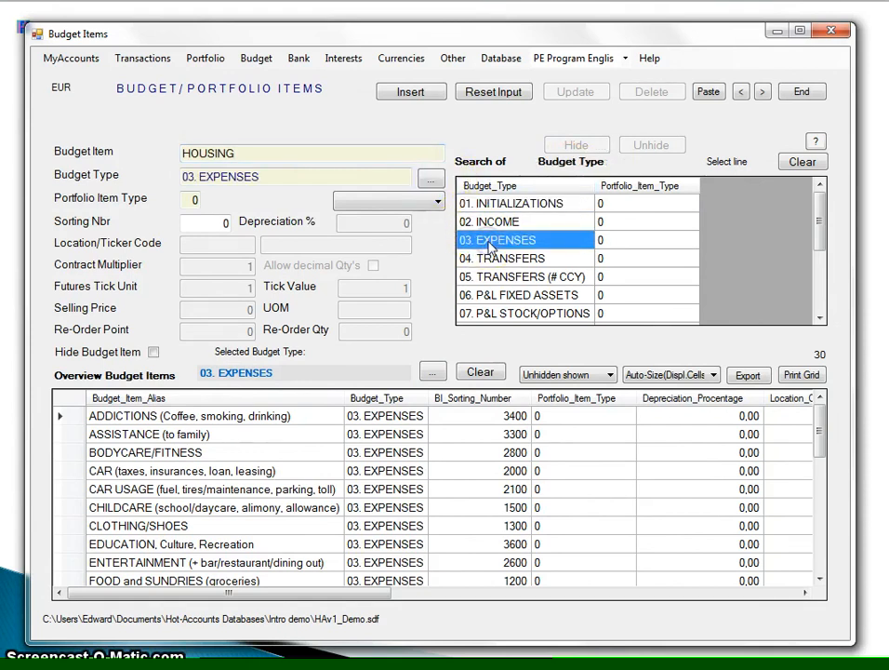
pyautogui.click(395, 100)
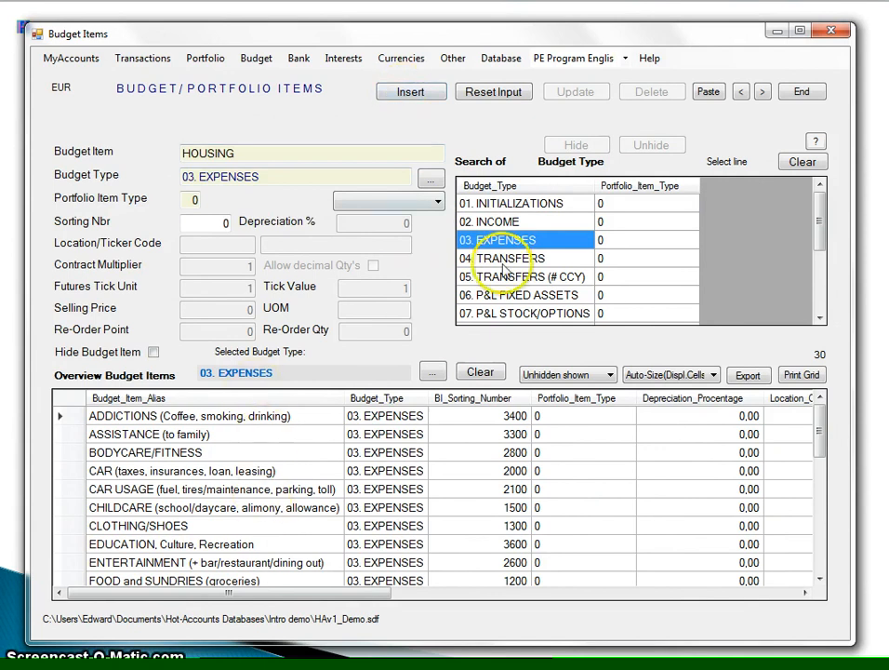
pyautogui.click(412, 97)
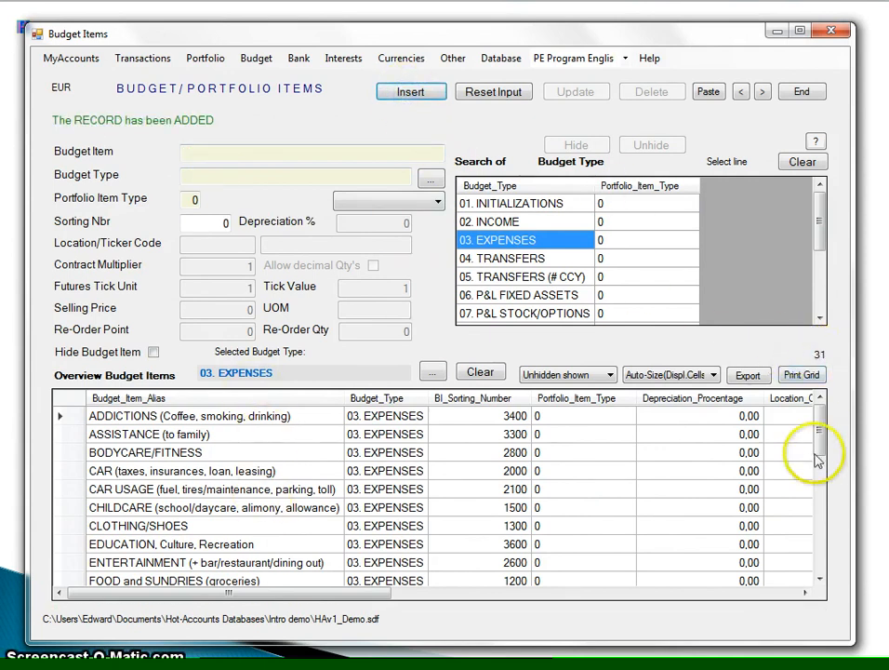
pyautogui.moveTo(820, 432); pyautogui.dragTo(822, 487)
pyautogui.click(121, 580)
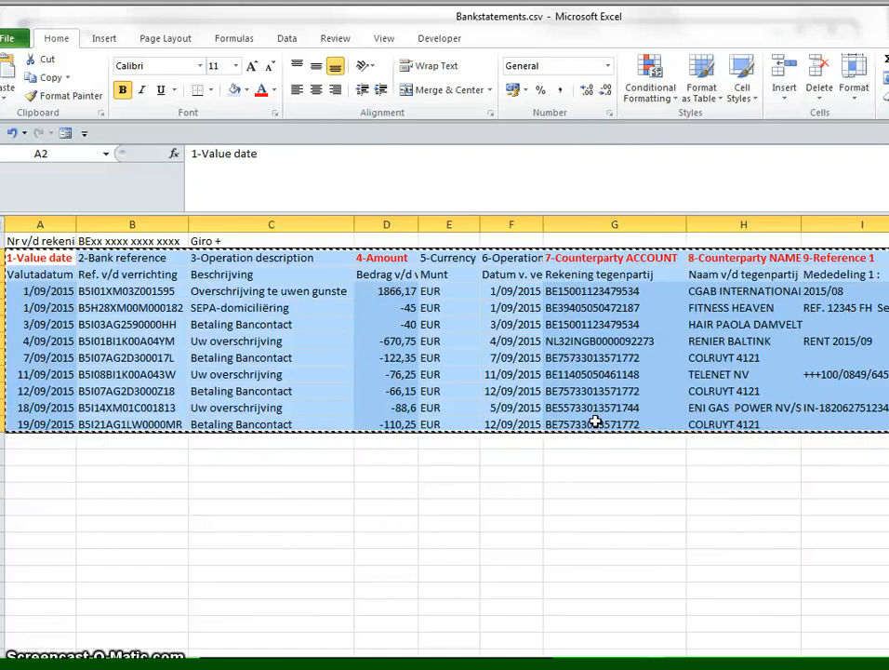
# In Excel, copy the Bankstatements.csv rows from the numbered header in row 2 through the last 19/09/2015 transaction, across all columns
pyautogui.moveTo(36, 256); pyautogui.dragTo(874, 419)
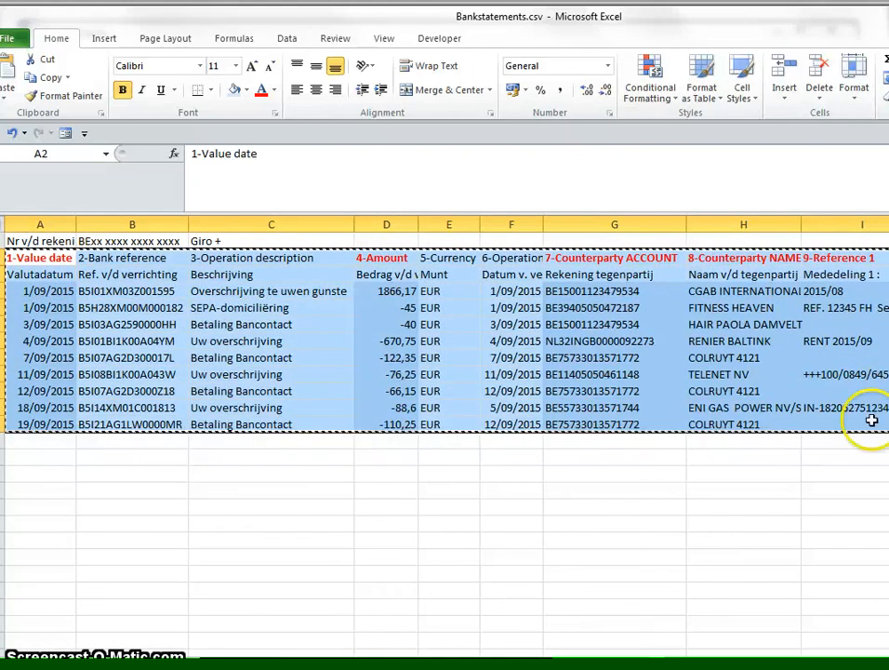
pyautogui.rightClick(400, 363)
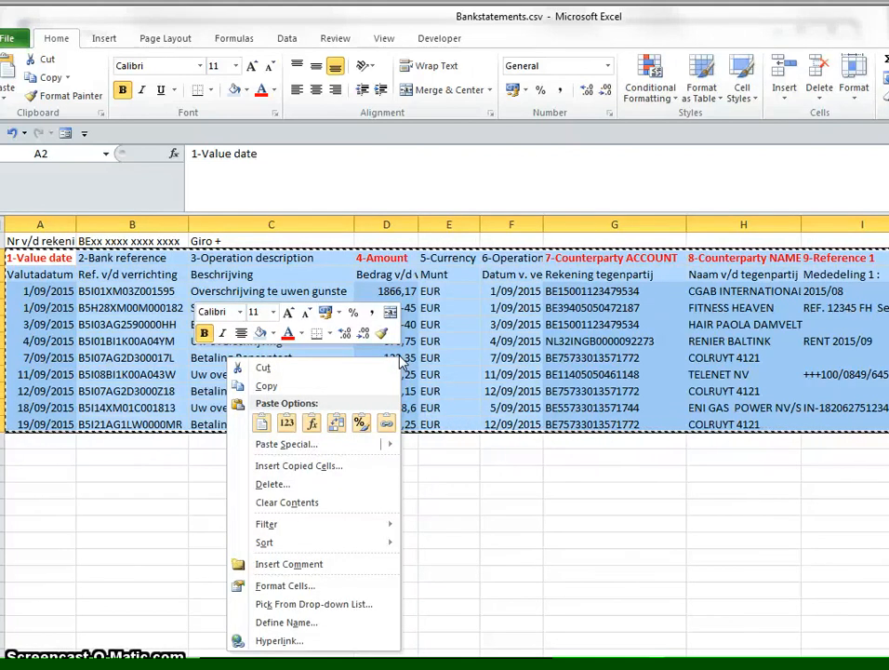
pyautogui.click(331, 391)
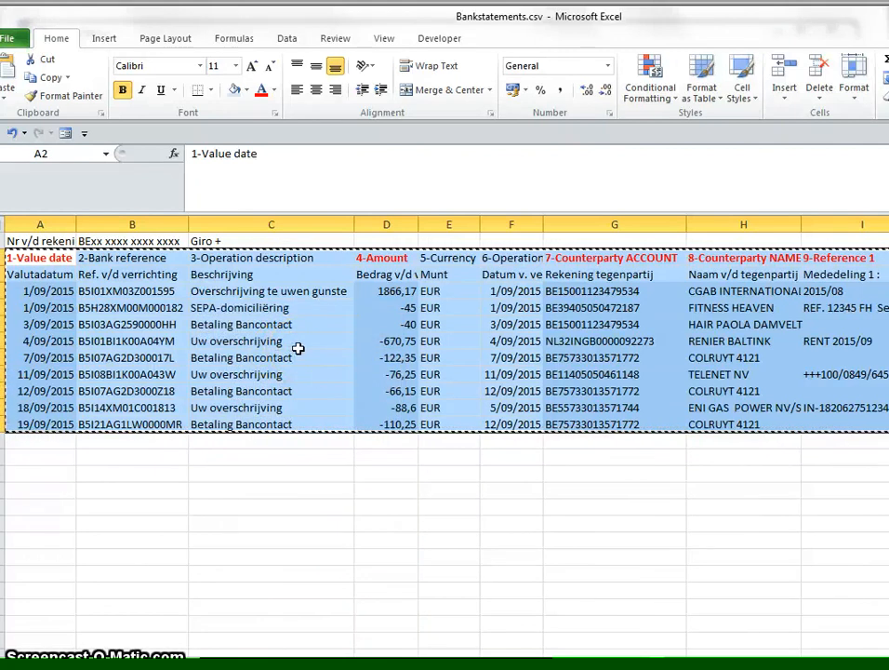
# Switch back to Hot-Accounts and open Import Transactions
pyautogui.hotkey('alt', 'Tab')
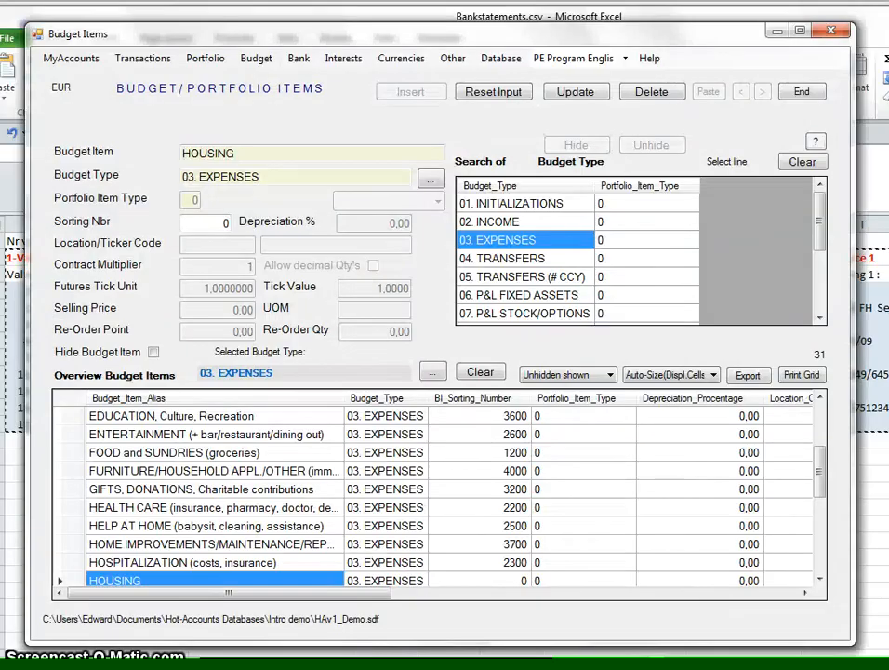
pyautogui.click(452, 61)
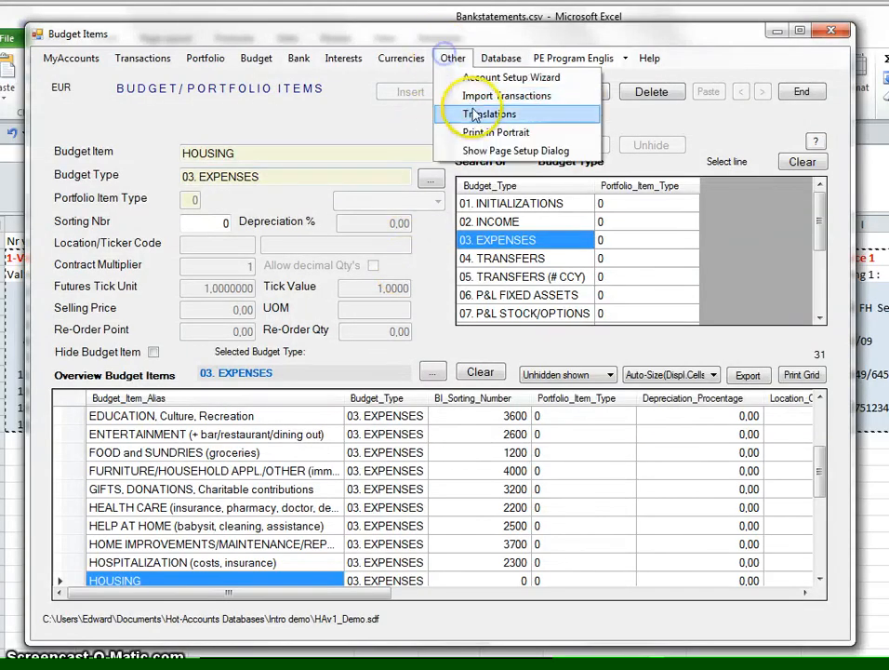
pyautogui.click(473, 94)
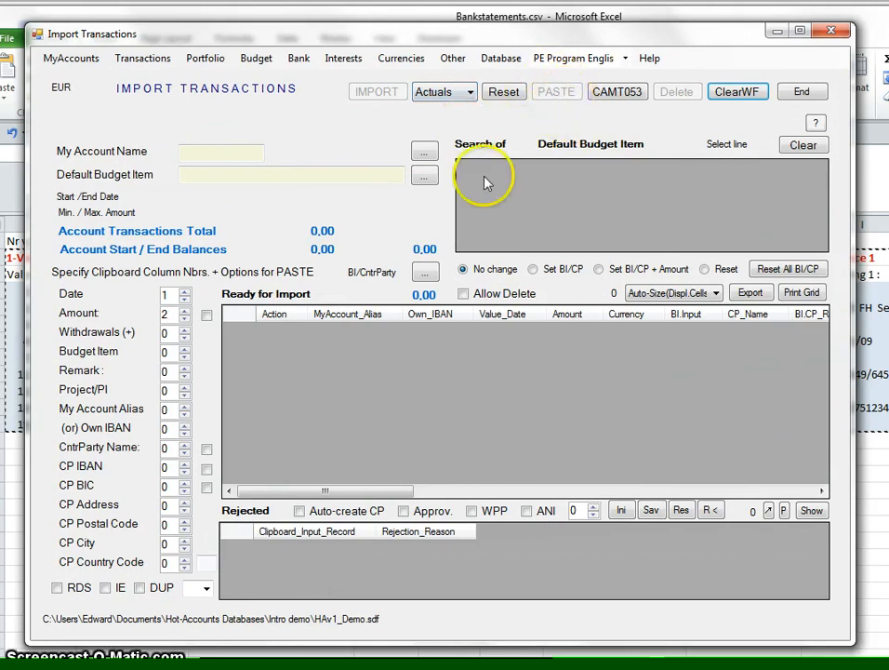
# Choose CA as the account for the import and INITIALIZATION ACCOUNT as the default budget item
pyautogui.click(433, 152)
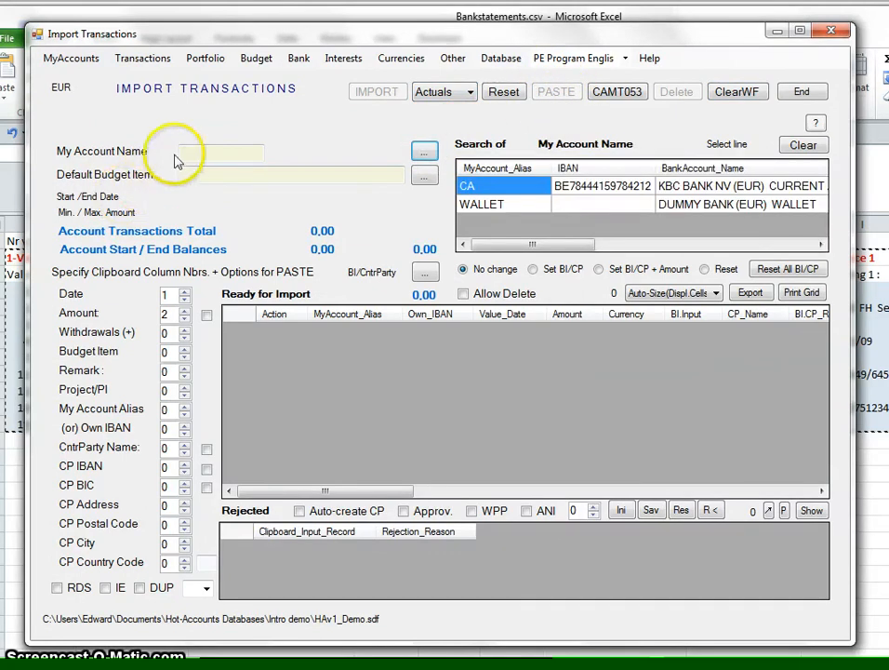
pyautogui.doubleClick(476, 185)
pyautogui.click(427, 181)
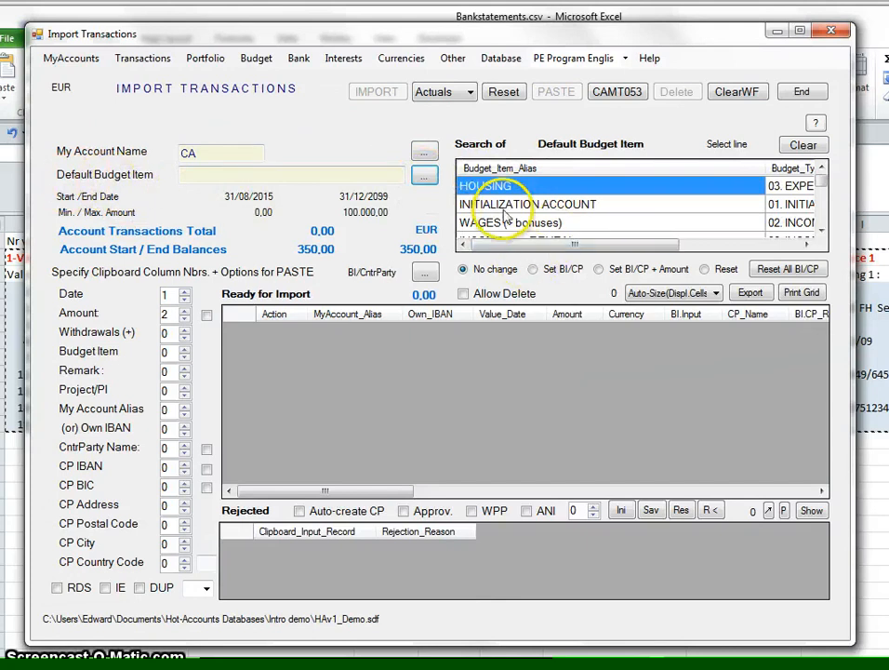
pyautogui.doubleClick(507, 206)
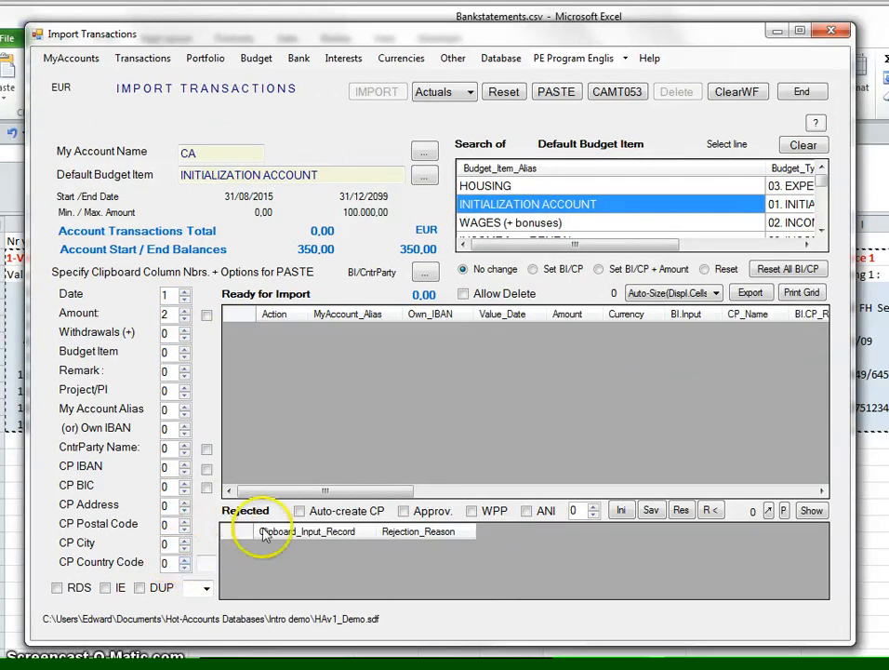
# Set the clipboard column numbers to 4 for Amount and 9 for Remark, matching the spreadsheet headers
pyautogui.moveTo(493, 43); pyautogui.dragTo(485, 299)
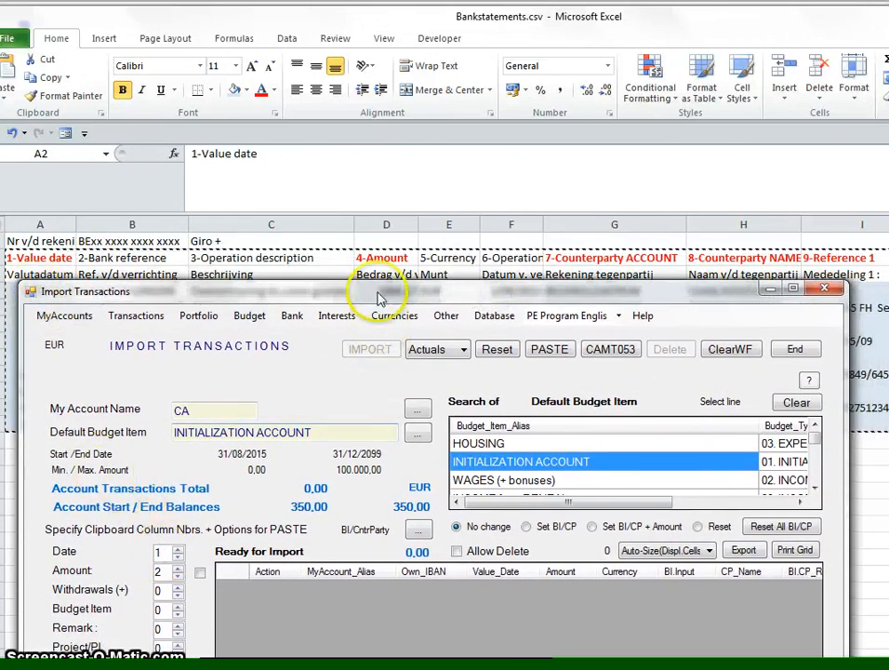
pyautogui.click(178, 567)
pyautogui.click(178, 566)
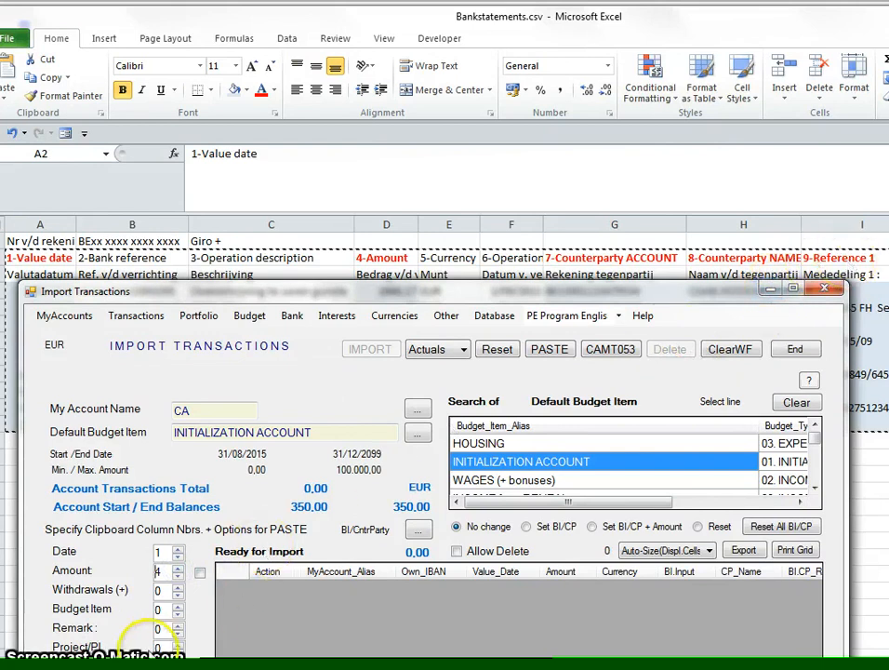
pyautogui.doubleClick(159, 630)
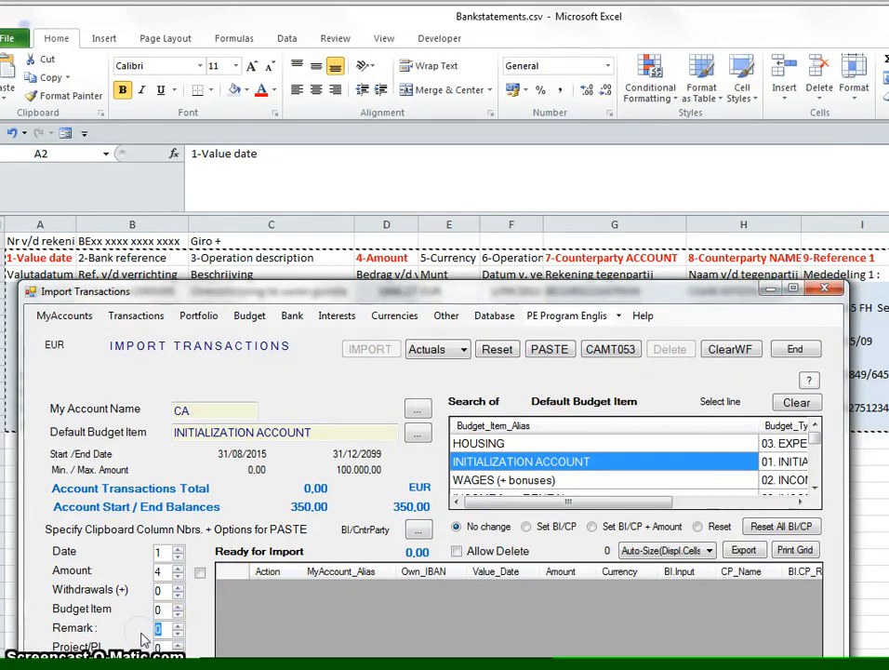
pyautogui.click(775, 267)
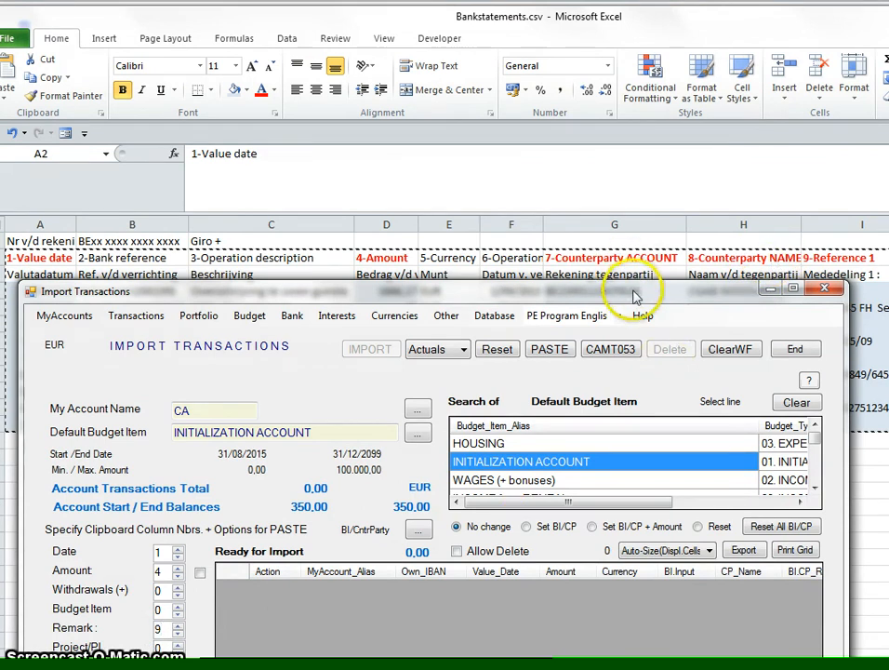
# Set the counterparty name column to 8 and CP IBAN to 7, and enable Auto-create CP and the CP BIC option
pyautogui.moveTo(633, 294); pyautogui.dragTo(621, 72)
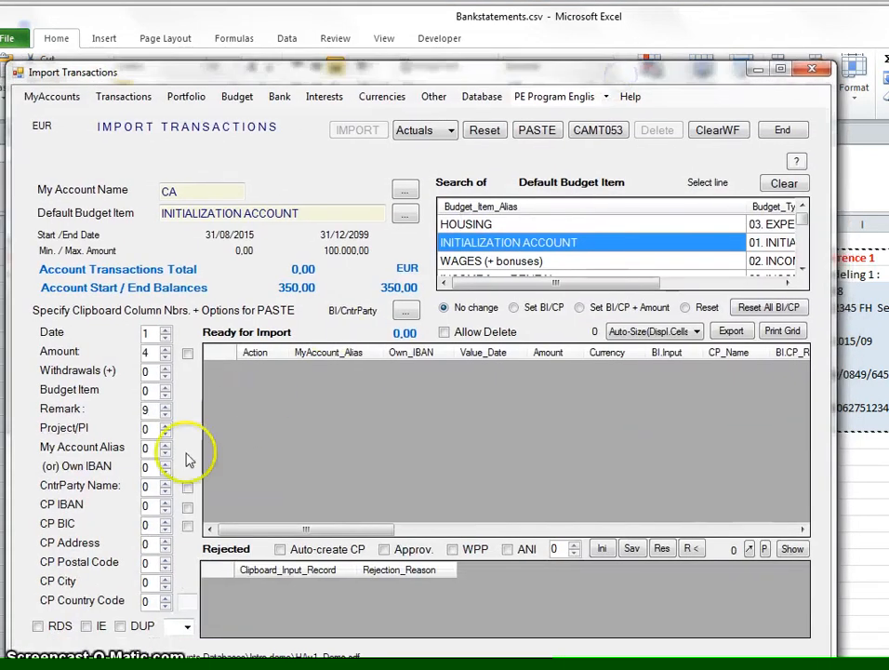
pyautogui.doubleClick(147, 485)
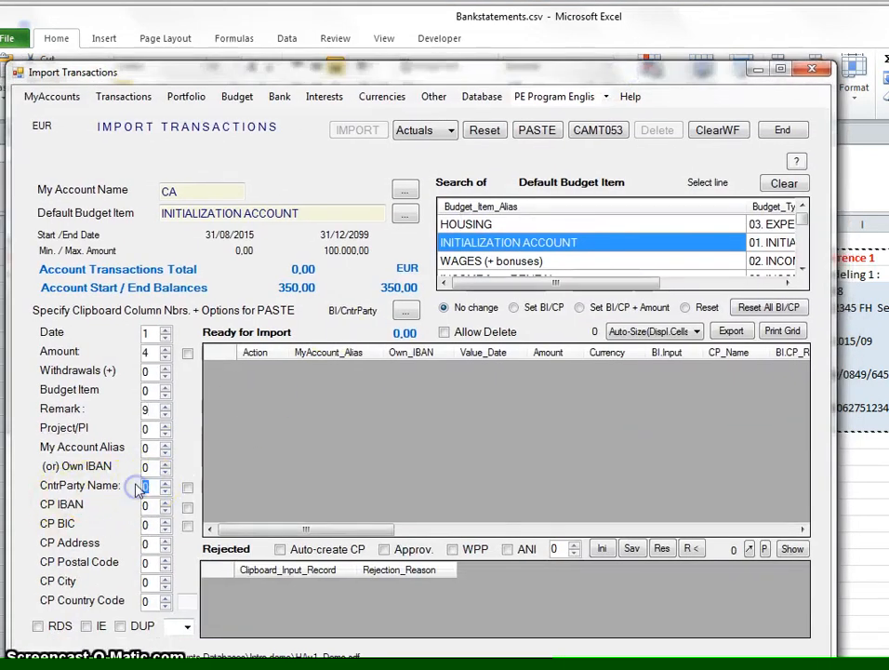
pyautogui.click(156, 506)
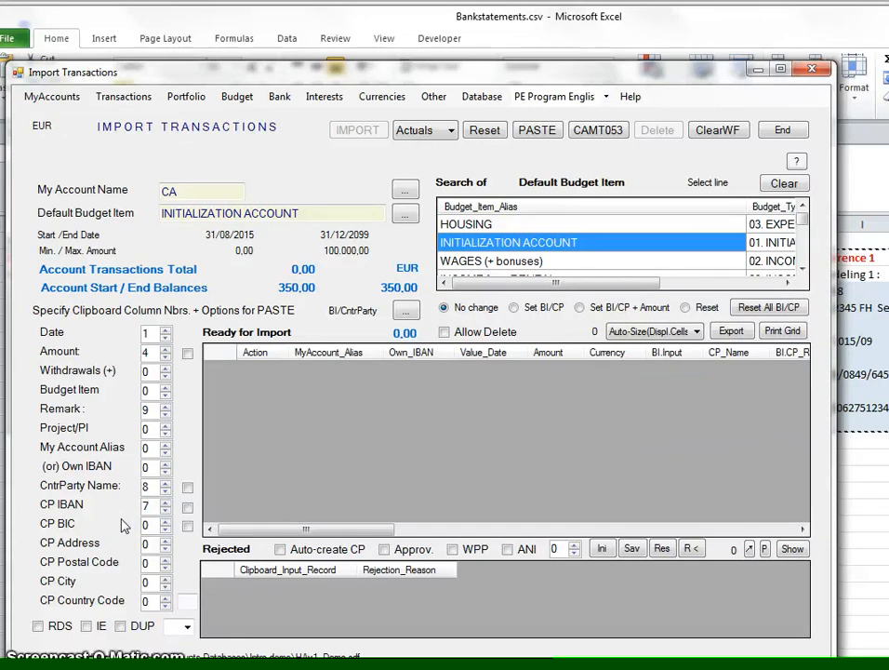
pyautogui.click(149, 506)
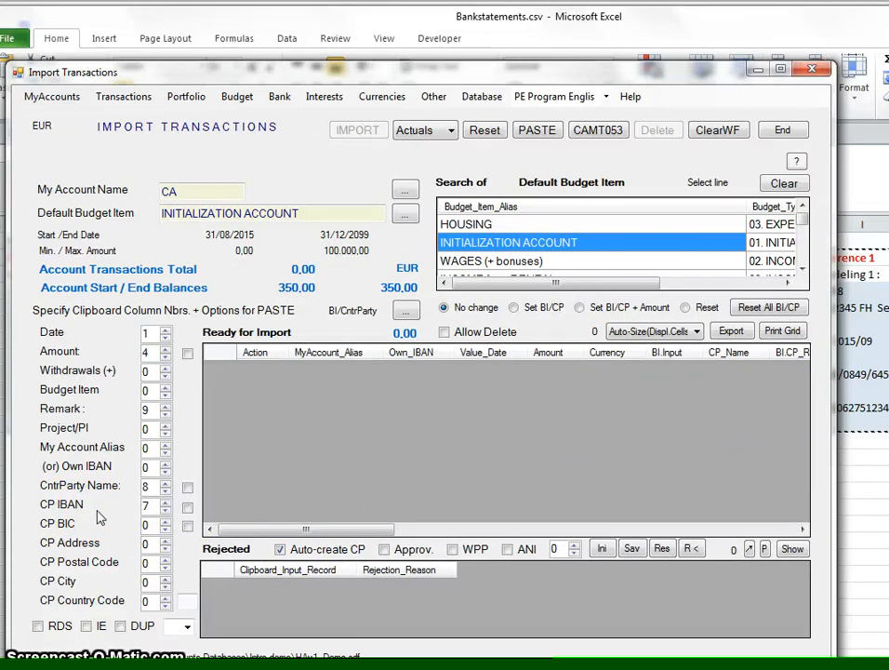
pyautogui.moveTo(556, 72); pyautogui.dragTo(567, 331)
pyautogui.moveTo(621, 330); pyautogui.dragTo(613, 63)
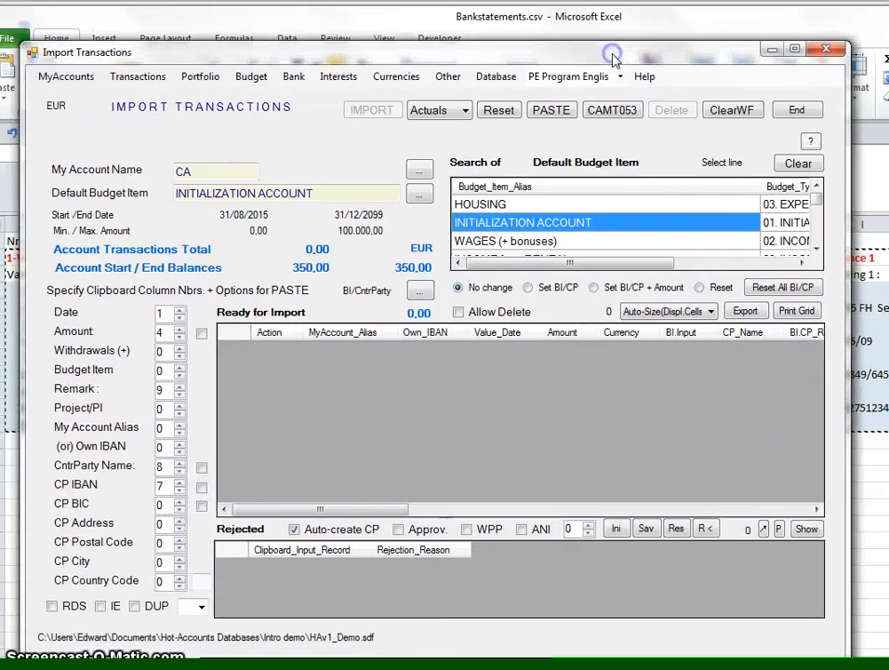
pyautogui.moveTo(613, 57); pyautogui.dragTo(615, 37)
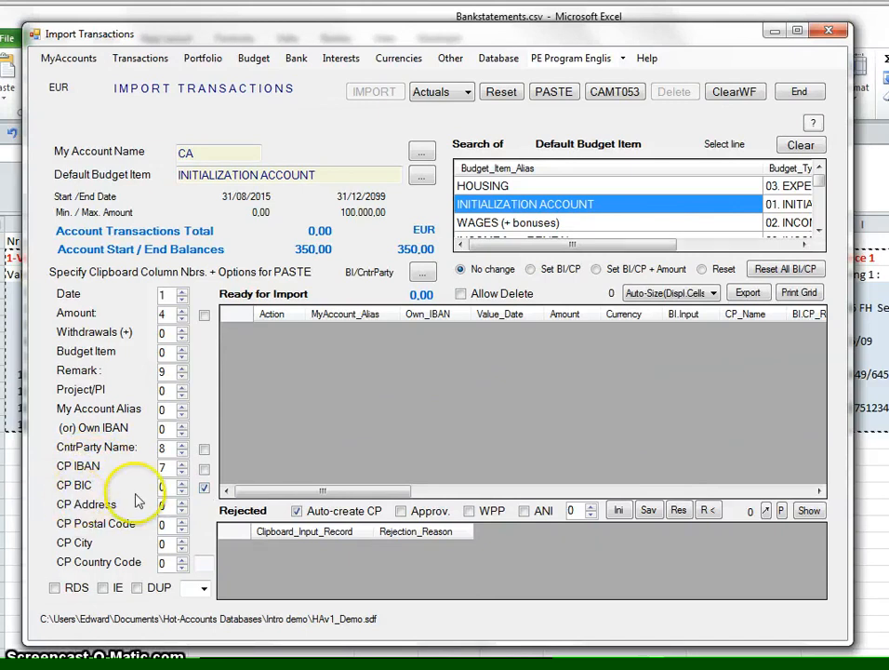
# Paste the copied bank statement rows into the import working zone and review the accepted and rejected records
pyautogui.click(557, 92)
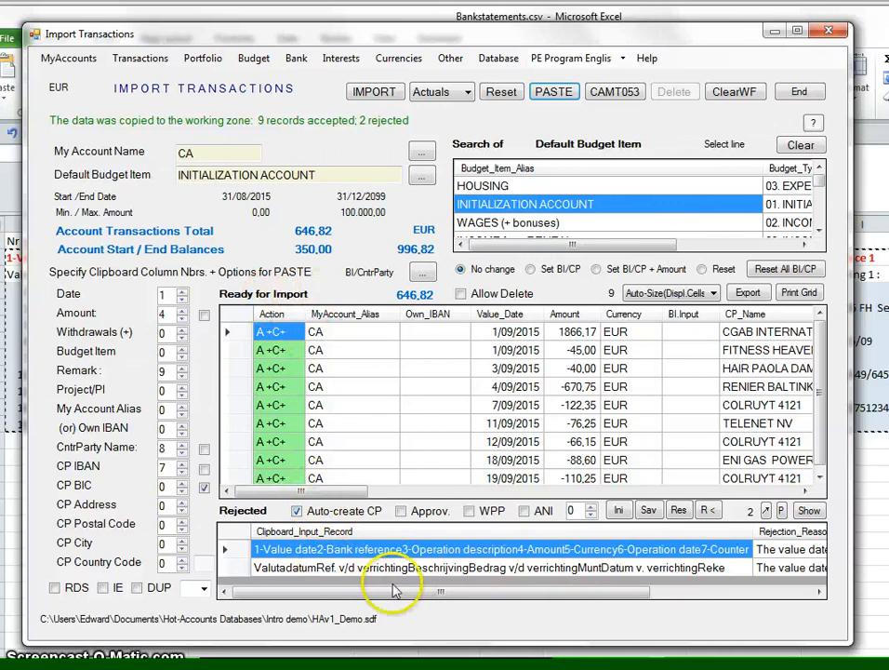
pyautogui.moveTo(363, 597)
pyautogui.mouseDown()
pyautogui.moveTo(433, 606)
pyautogui.moveTo(362, 597)
pyautogui.mouseUp()
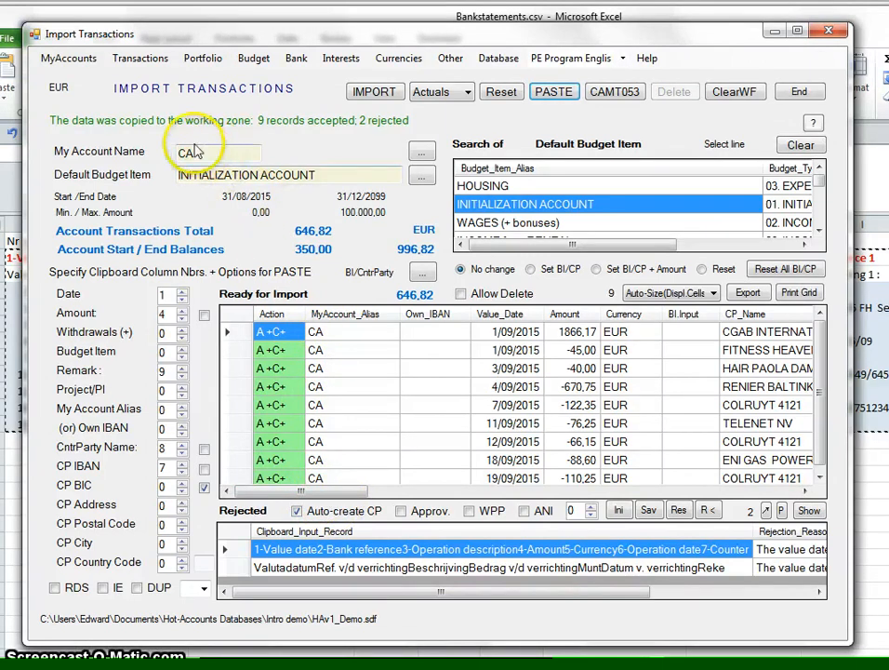
pyautogui.moveTo(325, 493); pyautogui.dragTo(341, 493)
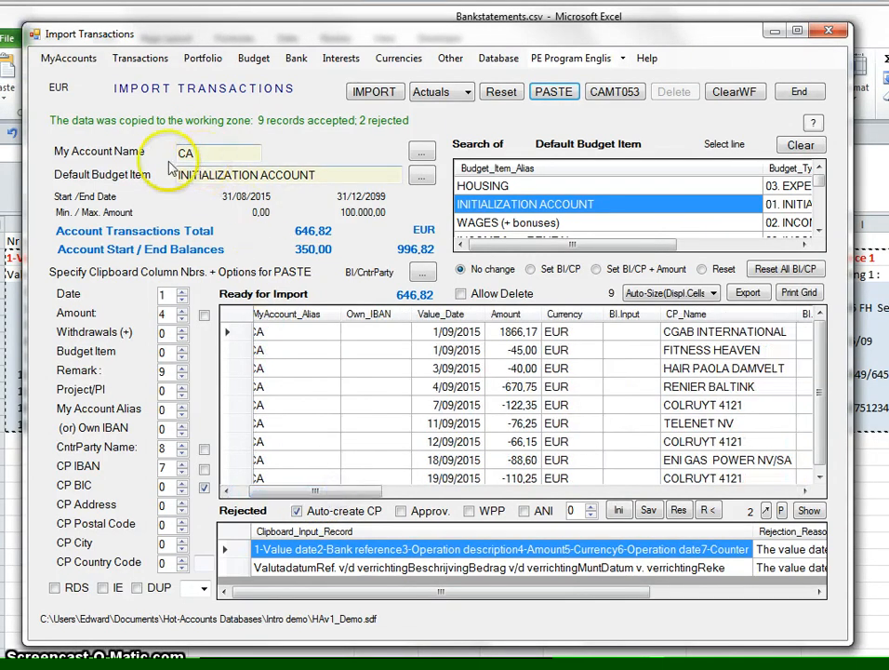
# Widen the import window and examine the pasted records' value date, amount, remark, counterparty IBAN and BIC columns
pyautogui.moveTo(347, 491); pyautogui.dragTo(380, 488)
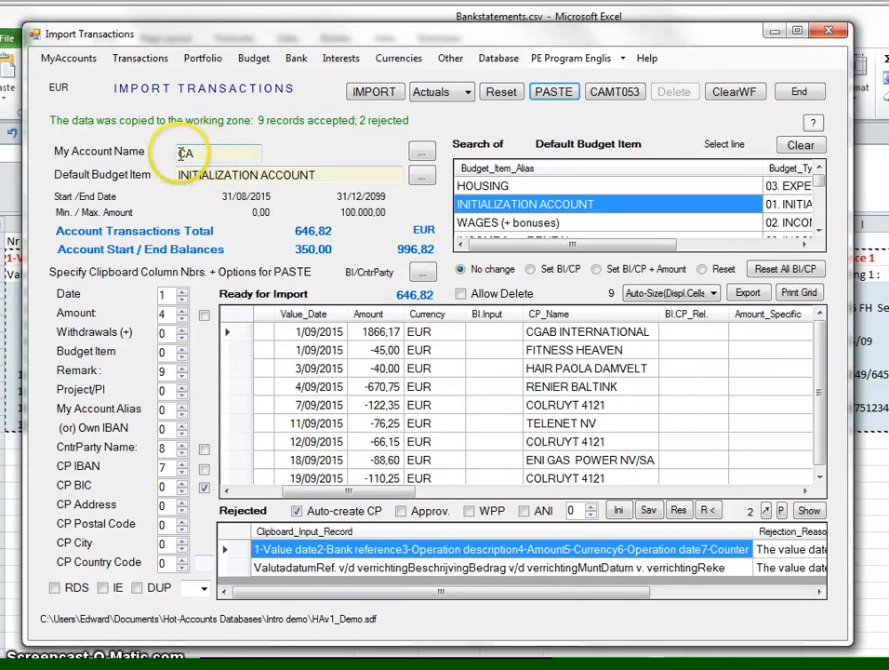
pyautogui.moveTo(322, 491); pyautogui.dragTo(360, 499)
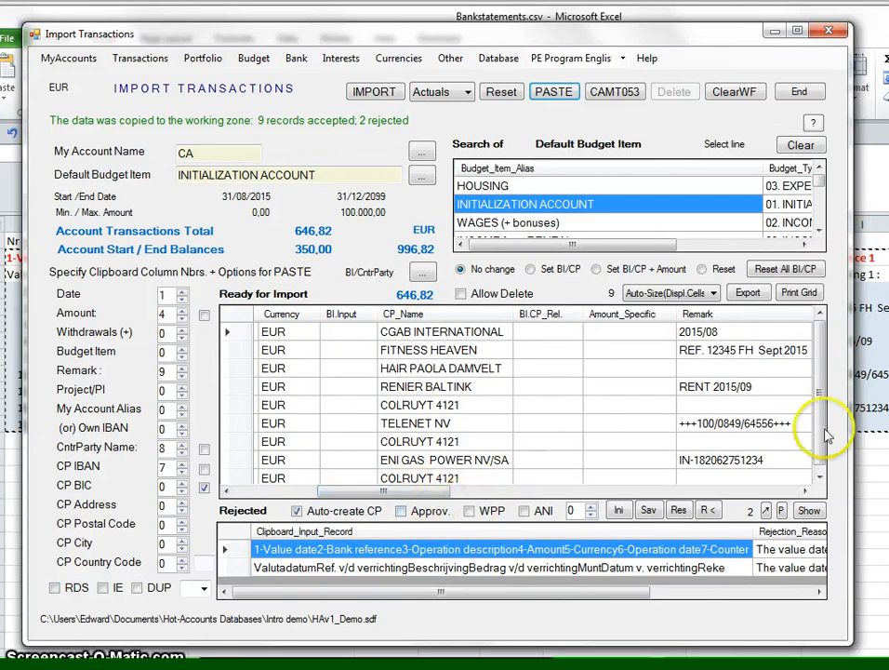
pyautogui.moveTo(850, 411); pyautogui.dragTo(886, 413)
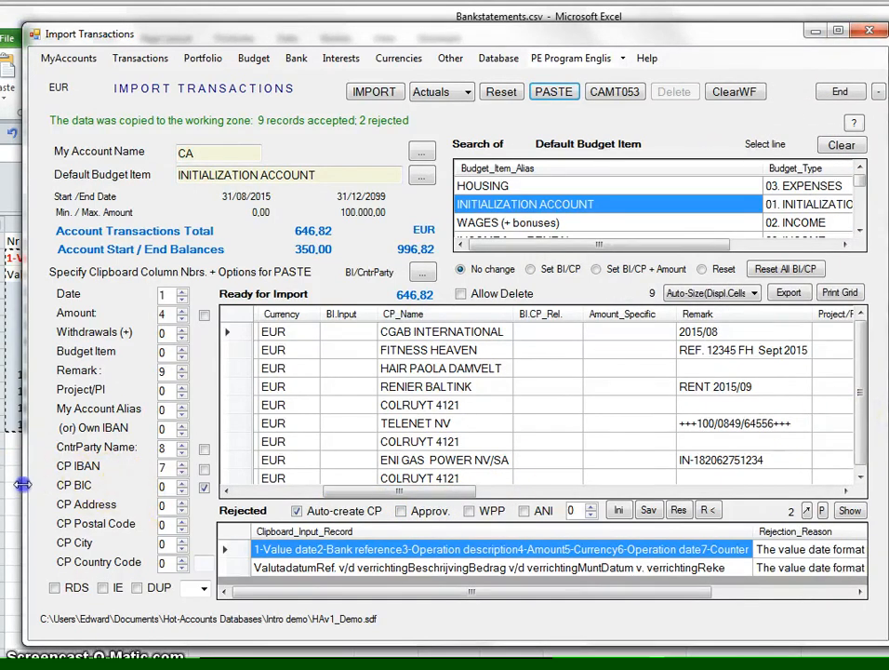
pyautogui.moveTo(28, 369); pyautogui.dragTo(1, 369)
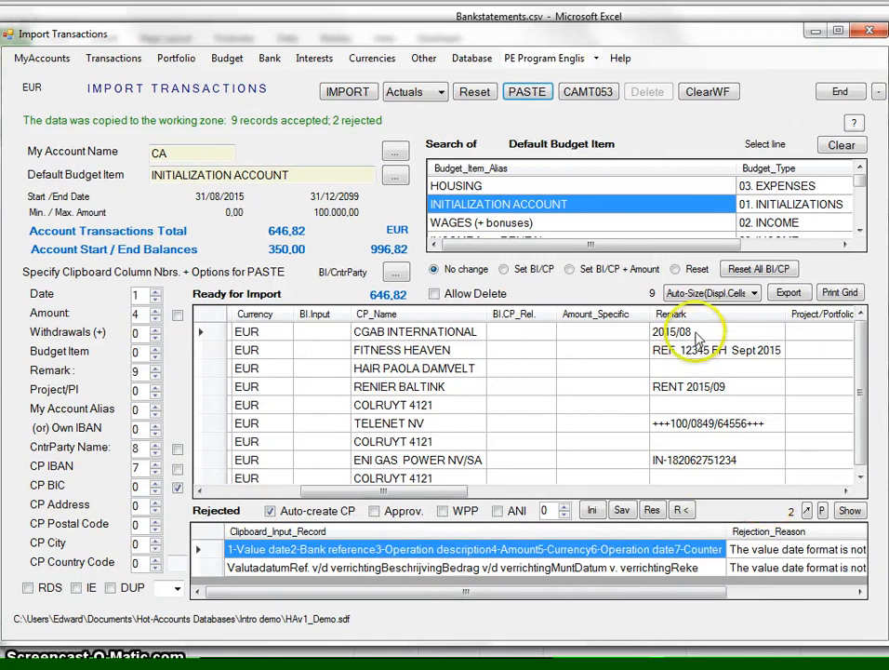
pyautogui.moveTo(398, 492); pyautogui.dragTo(553, 499)
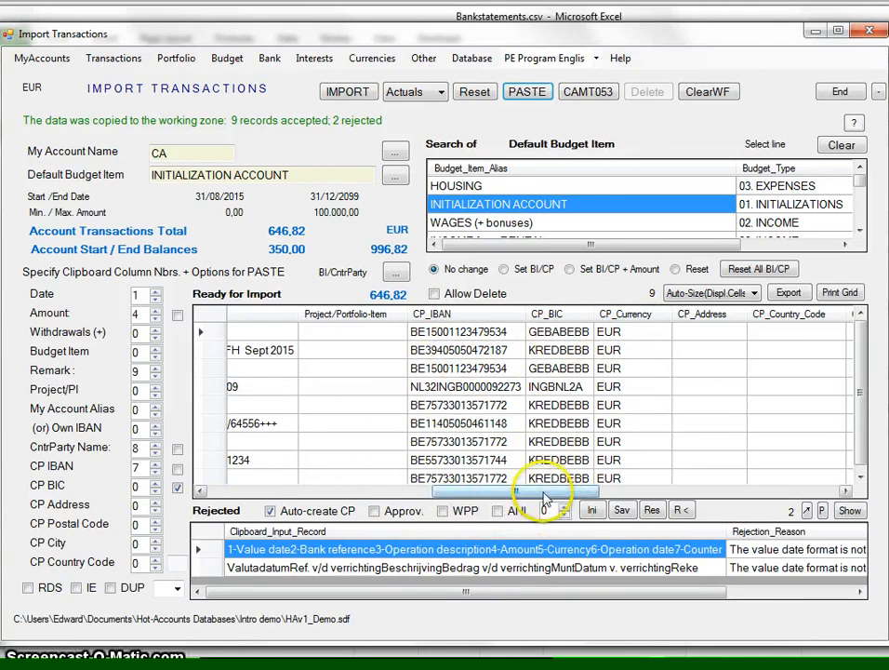
pyautogui.moveTo(552, 493); pyautogui.dragTo(345, 493)
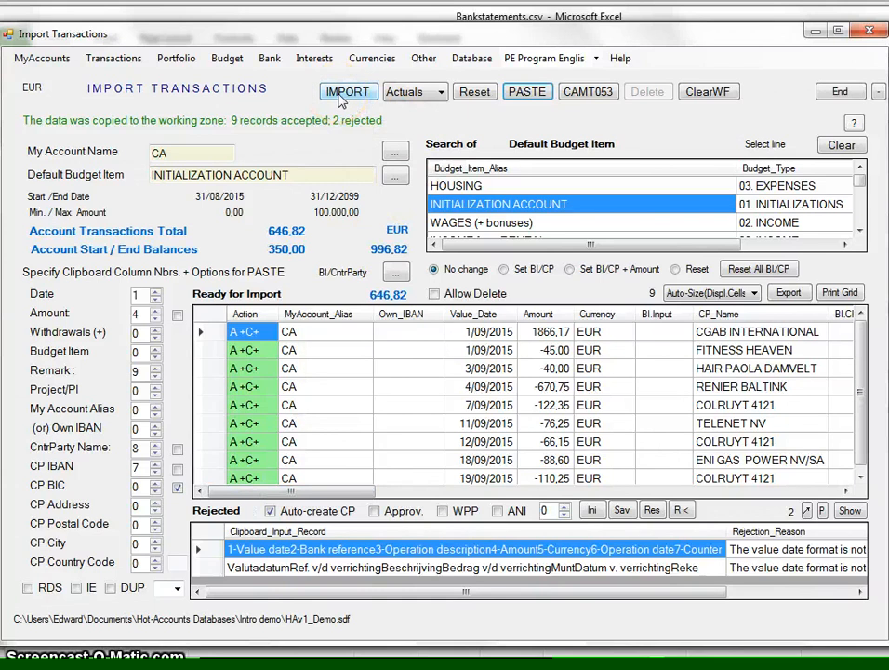
# Switch the budget item assignment mode to Set BI/CP for the records ready for import
pyautogui.moveTo(296, 175); pyautogui.dragTo(130, 175)
pyautogui.click(308, 169)
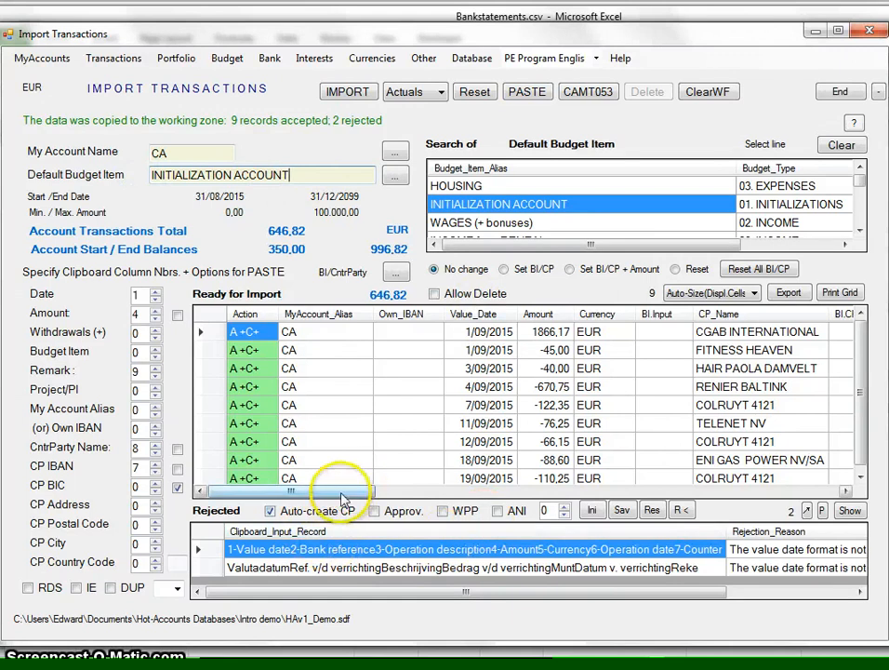
pyautogui.moveTo(341, 490); pyautogui.dragTo(407, 486)
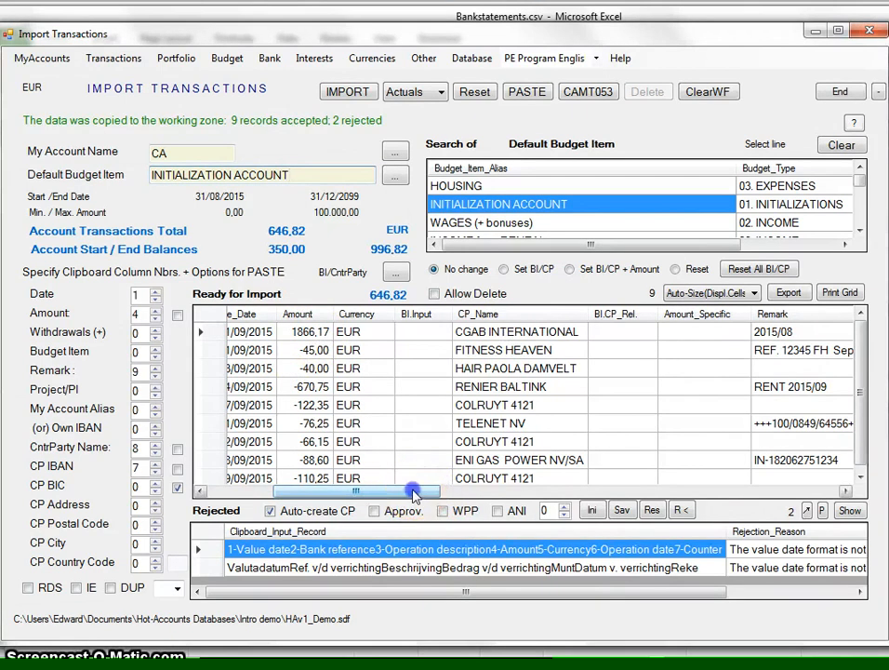
pyautogui.moveTo(414, 496); pyautogui.dragTo(386, 493)
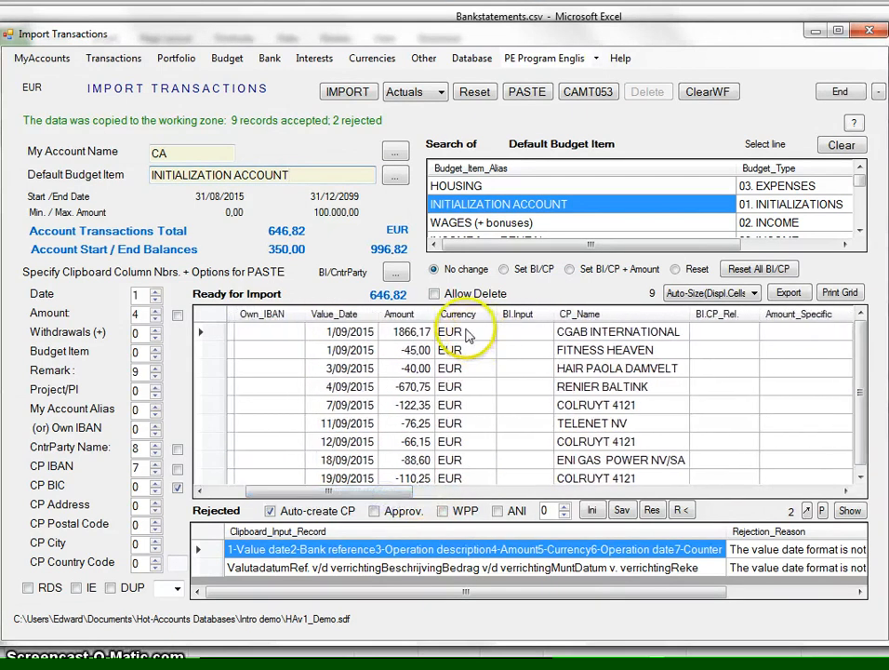
pyautogui.click(503, 270)
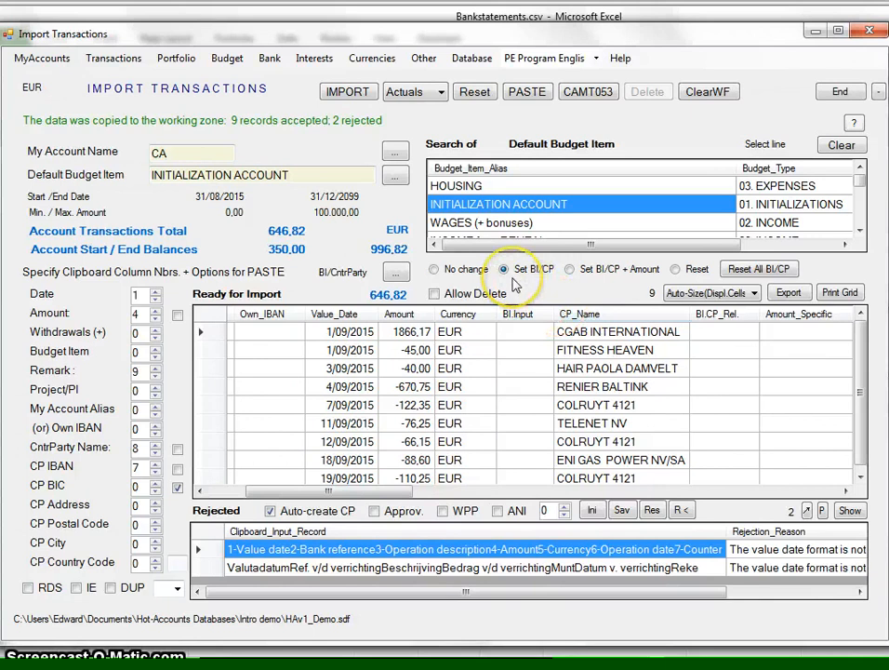
# Choose WAGES (+ bonuses) as the default budget item and assign it to the CGAB INTERNATIONAL record
pyautogui.moveTo(861, 391); pyautogui.dragTo(860, 358)
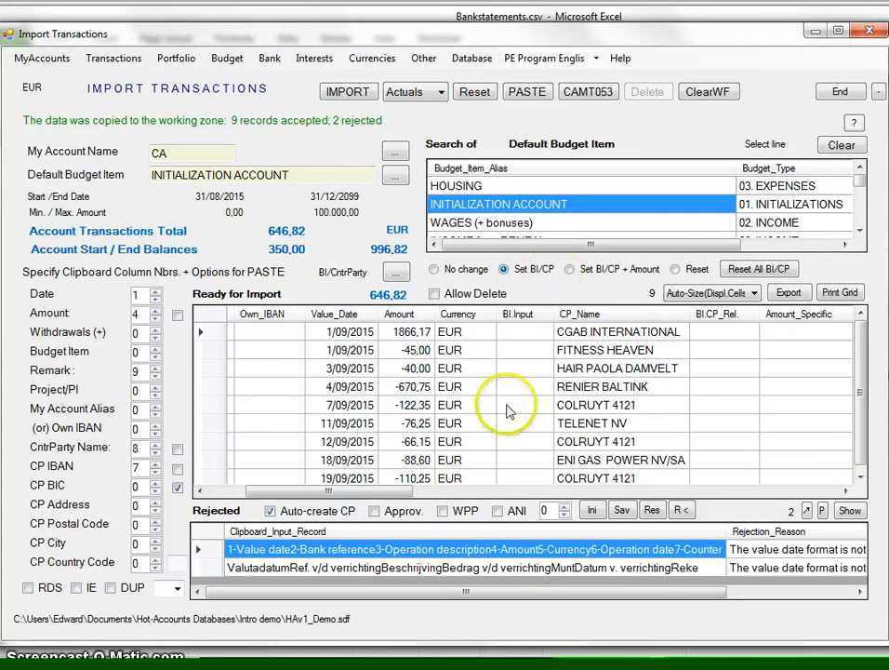
pyautogui.moveTo(391, 494)
pyautogui.mouseDown()
pyautogui.moveTo(400, 496)
pyautogui.moveTo(391, 491)
pyautogui.mouseUp()
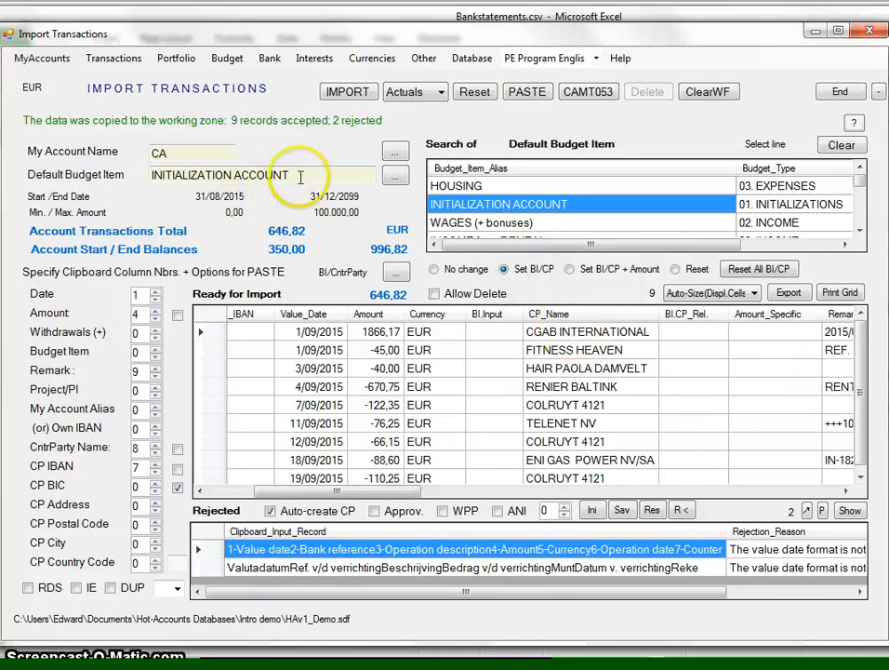
pyautogui.moveTo(300, 175); pyautogui.dragTo(54, 183)
pyautogui.write('wages')
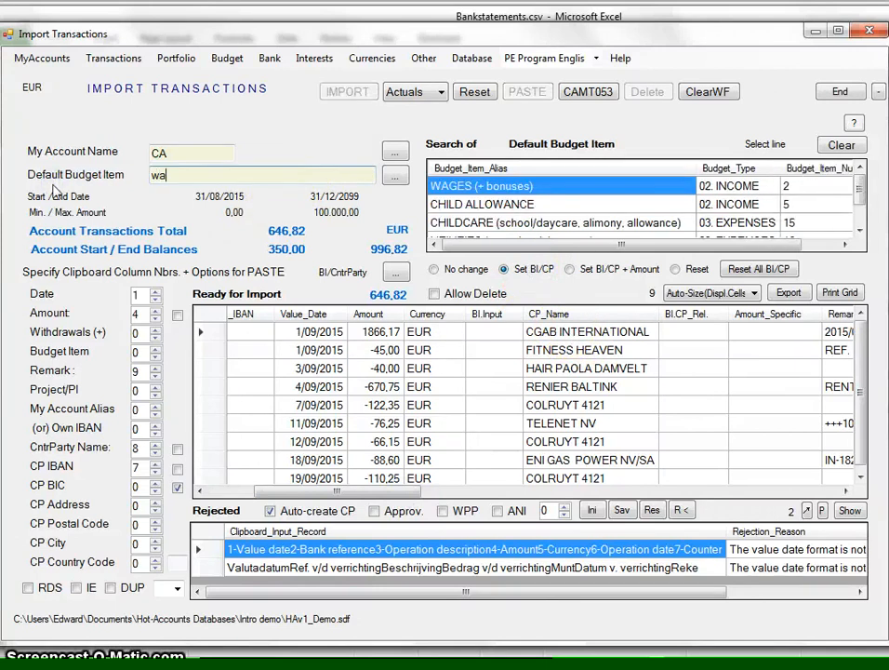
pyautogui.click(457, 191)
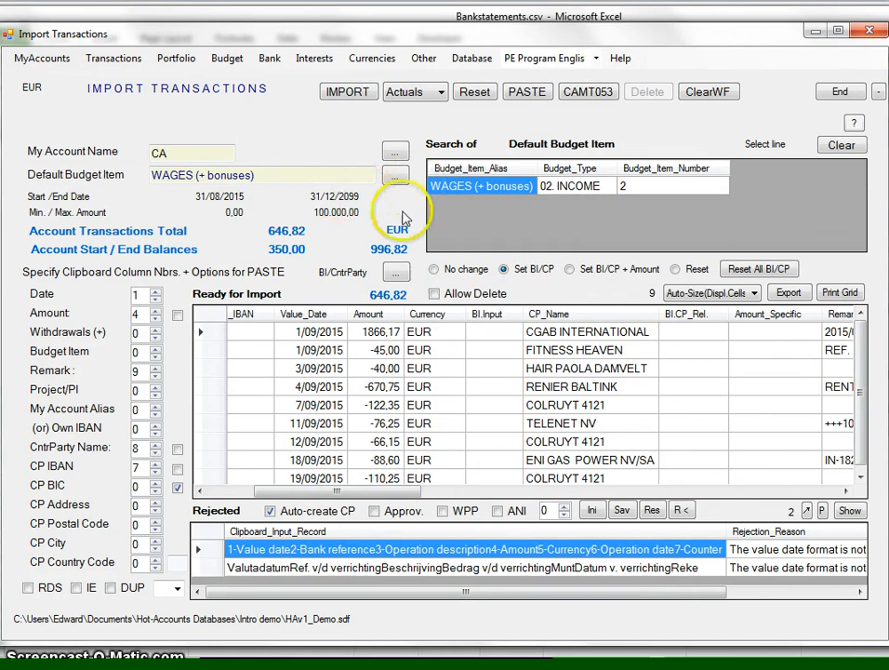
pyautogui.click(570, 337)
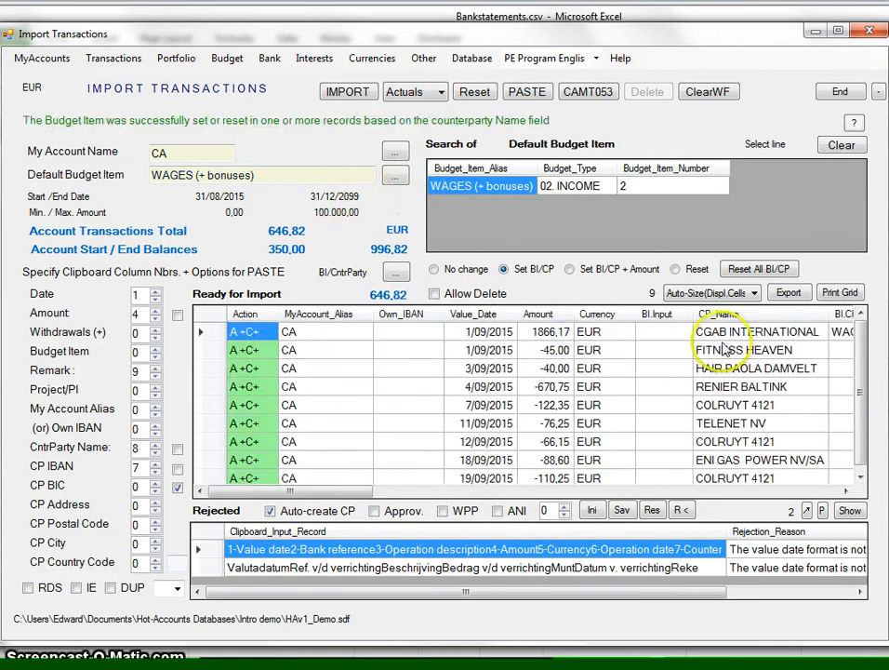
# Choose BODYCARE/FITNESS as the default budget item and assign it to the FITNESS HEAVEN and hairdresser records
pyautogui.moveTo(338, 491); pyautogui.dragTo(403, 517)
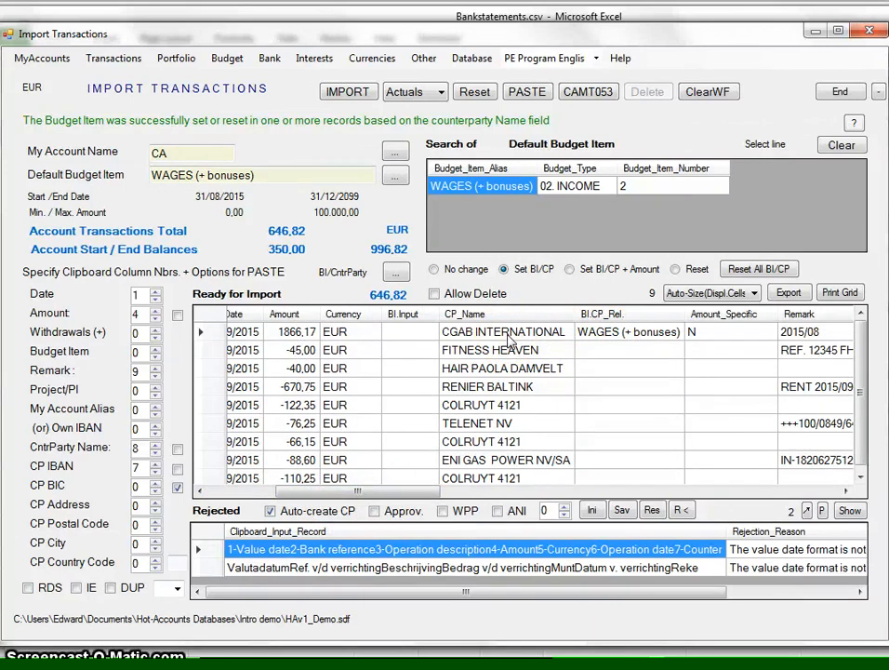
pyautogui.moveTo(265, 176); pyautogui.dragTo(58, 186)
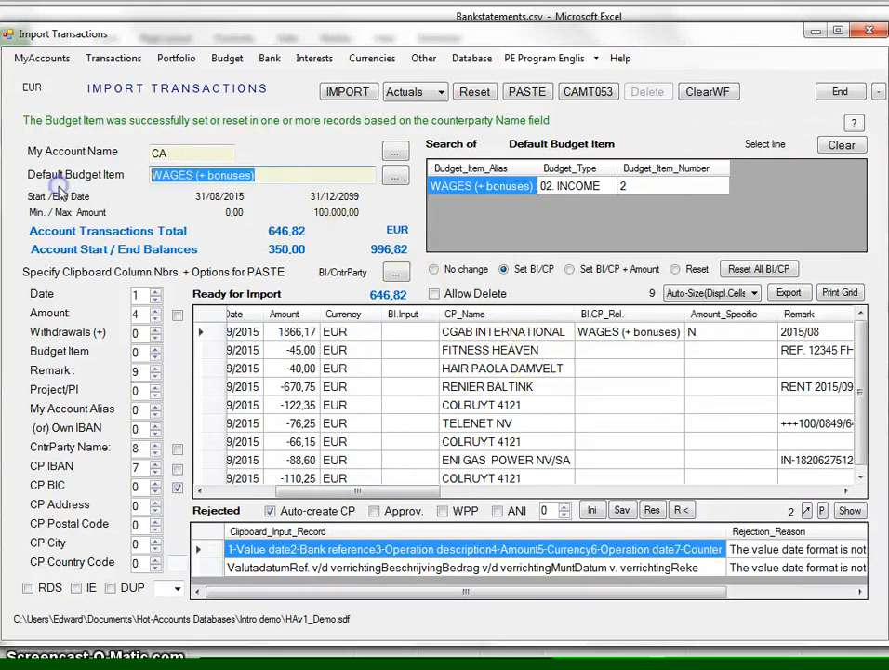
pyautogui.write('fitn')
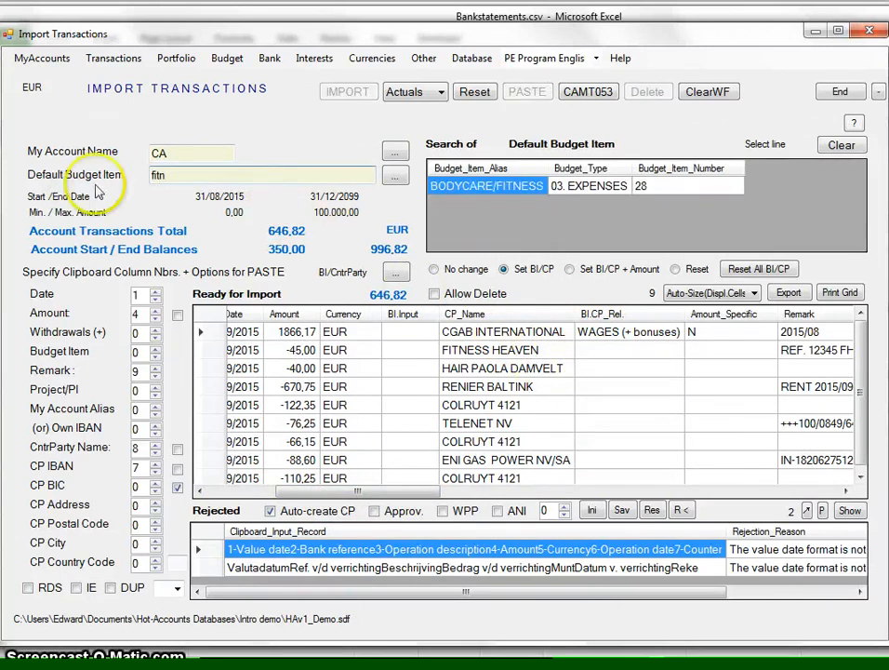
pyautogui.click(479, 190)
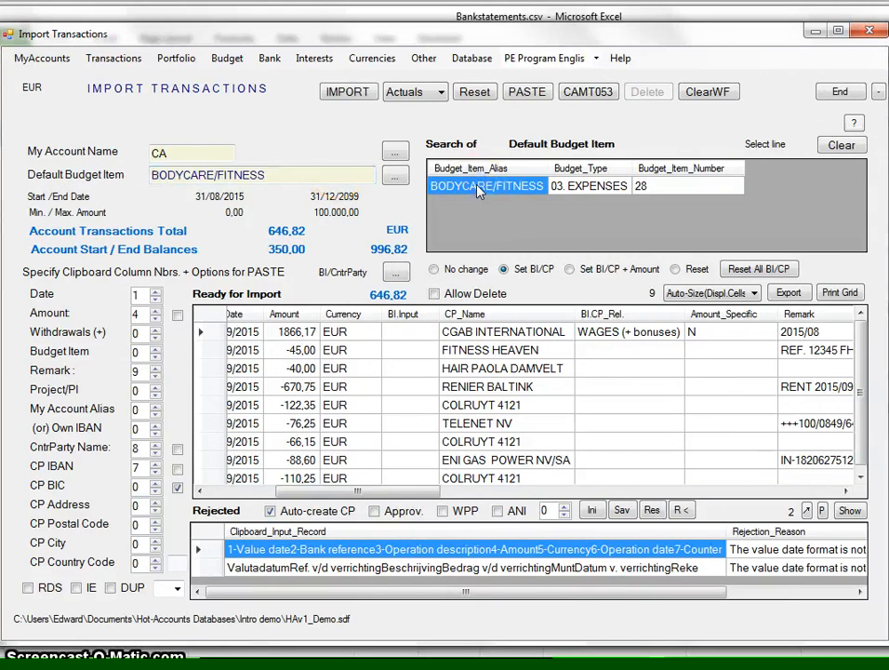
pyautogui.click(615, 352)
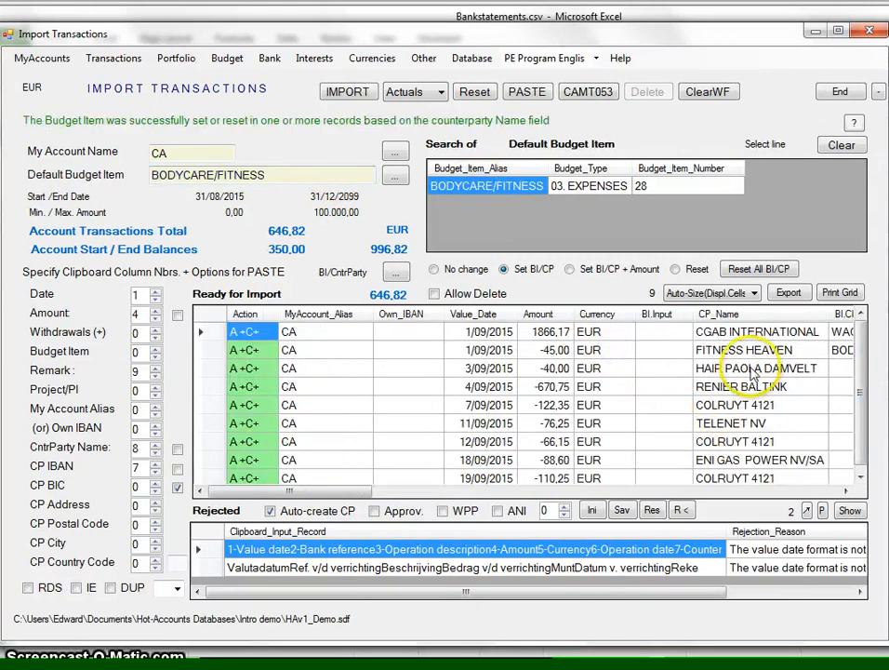
pyautogui.click(750, 368)
# Choose HOUSING as the default budget item and assign it to the counterparty of the RENT 2015/09 record
pyautogui.moveTo(325, 490); pyautogui.dragTo(377, 511)
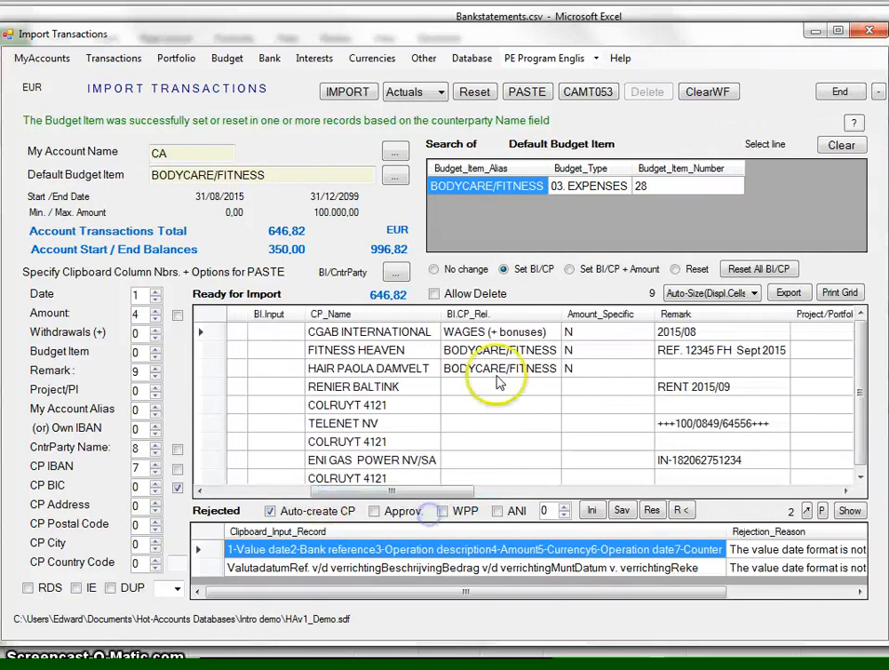
pyautogui.moveTo(260, 173); pyautogui.dragTo(134, 164)
pyautogui.write('Hou')
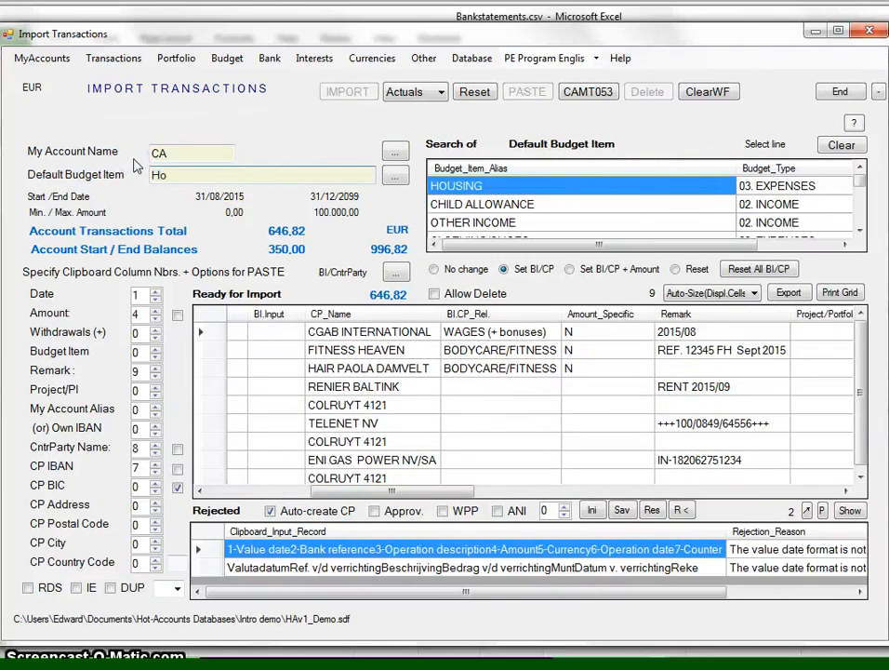
pyautogui.click(461, 188)
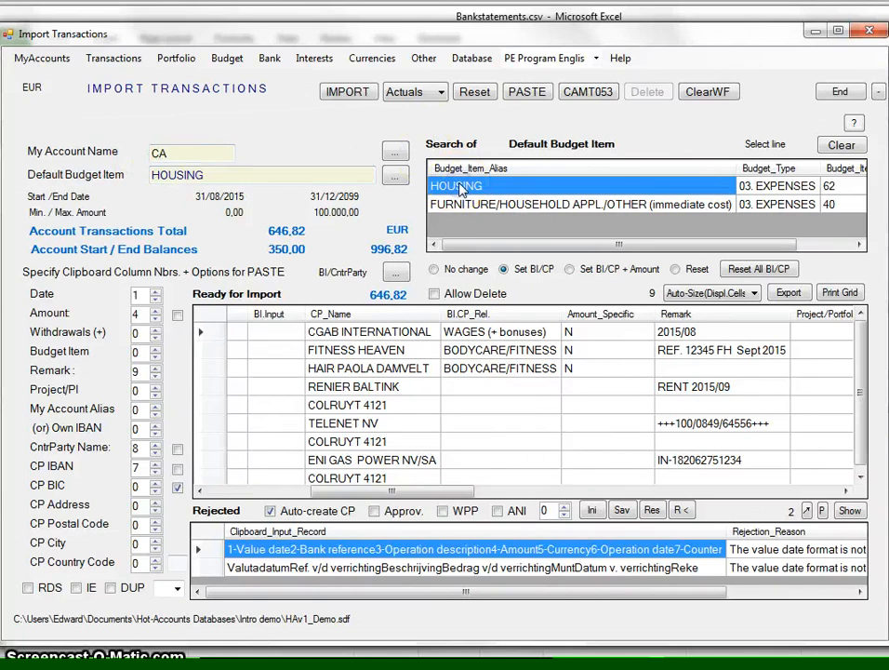
pyautogui.click(495, 389)
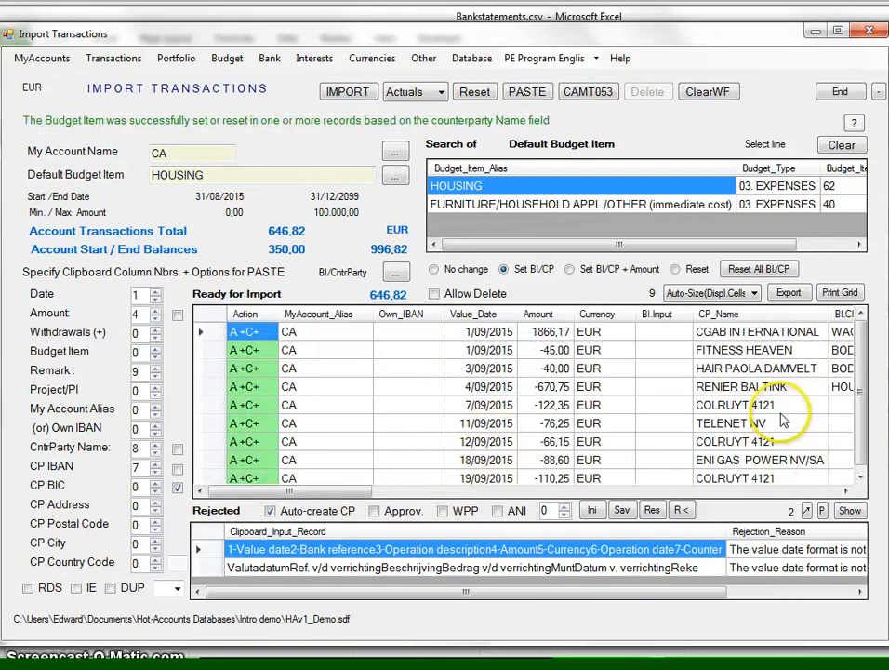
# Choose FOOD and SUNDRIES (groceries) as the default budget item and assign it to the COLRUYT 4121 counterparty
pyautogui.moveTo(225, 177); pyautogui.dragTo(138, 175)
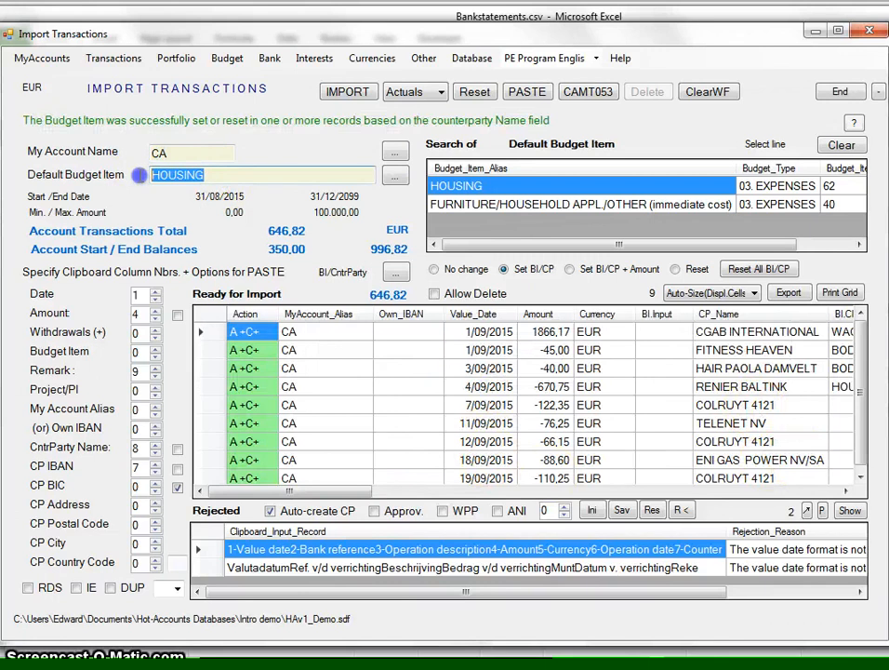
pyautogui.write('food')
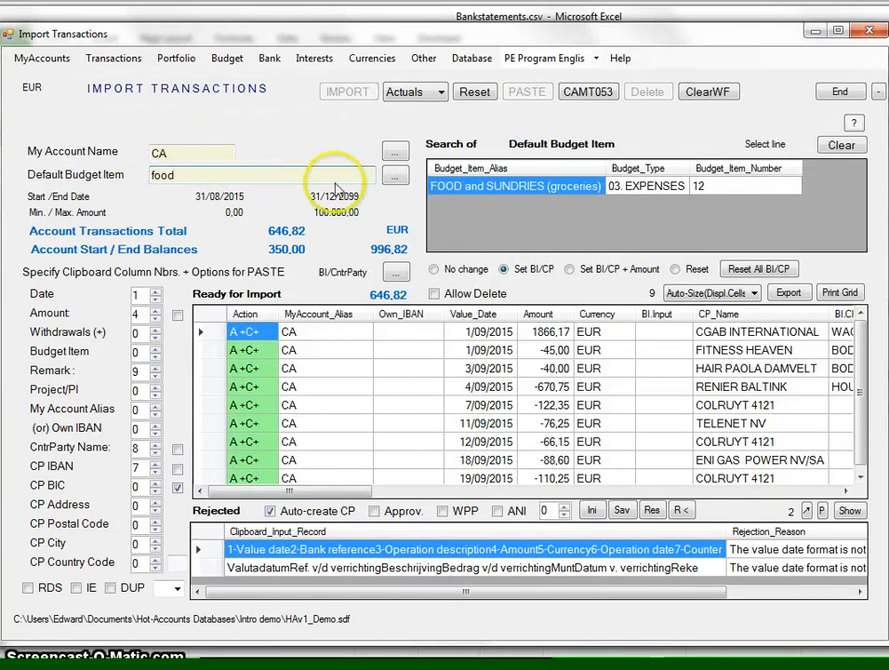
pyautogui.click(435, 187)
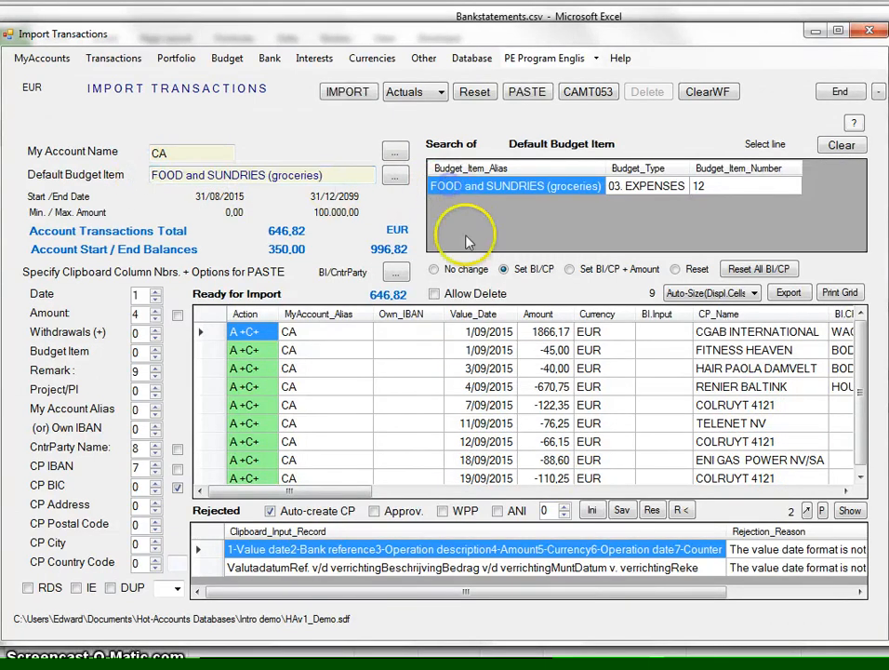
pyautogui.click(741, 405)
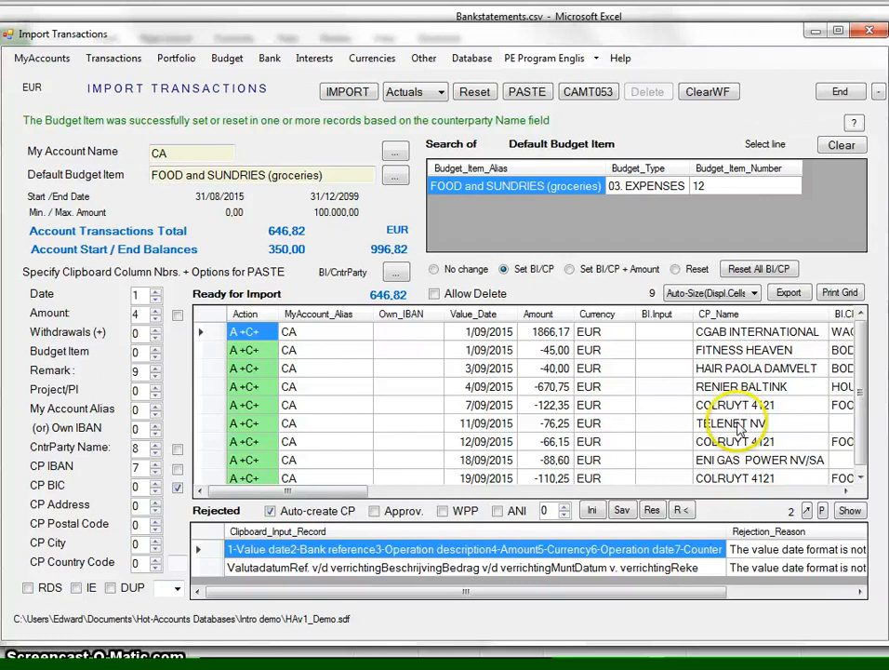
# Choose INTERNET, (CELL)PHONE, Cable TV as the default budget item and assign it to the TELENET NV record
pyautogui.moveTo(316, 176); pyautogui.dragTo(144, 168)
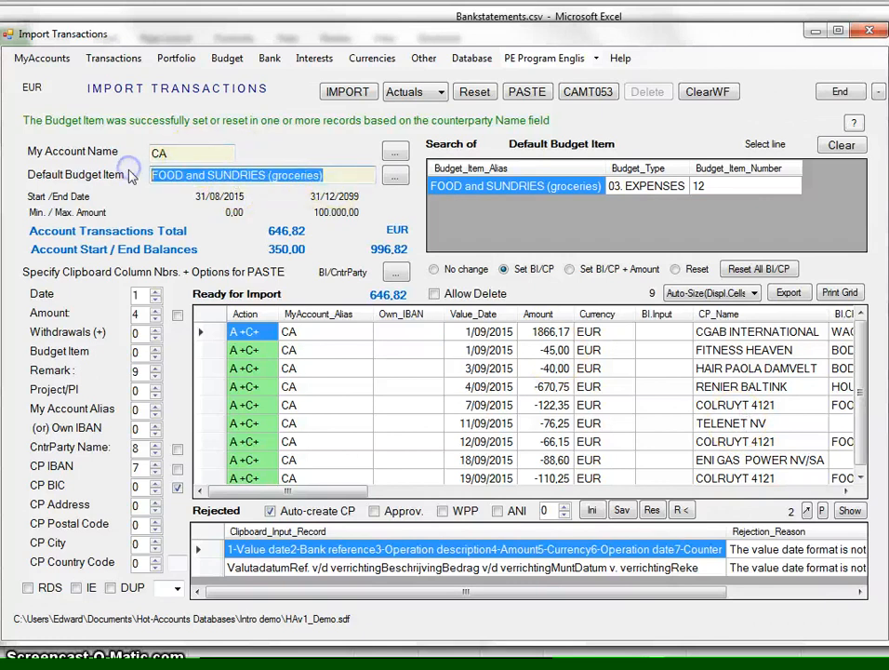
pyautogui.write('cable')
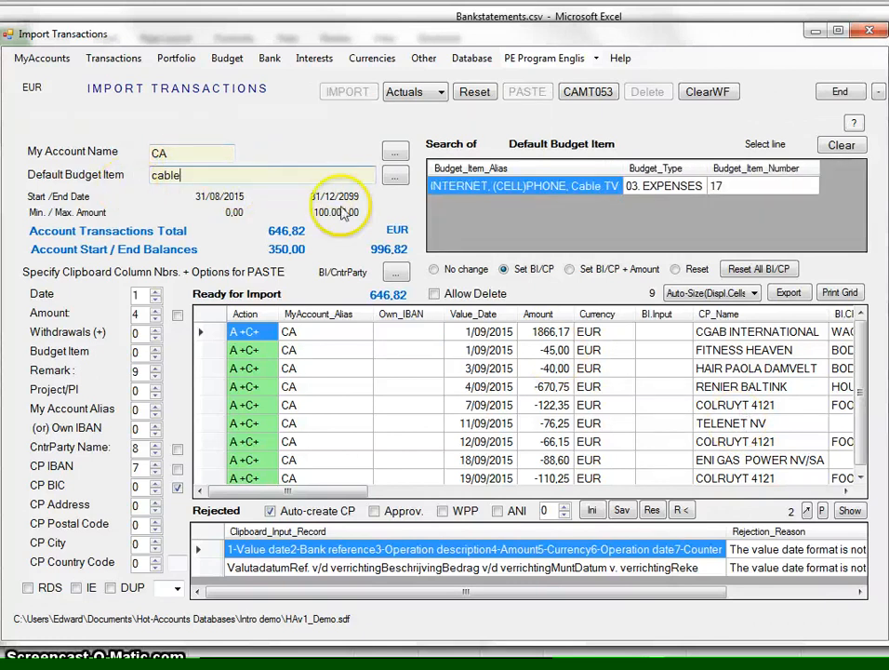
pyautogui.click(527, 185)
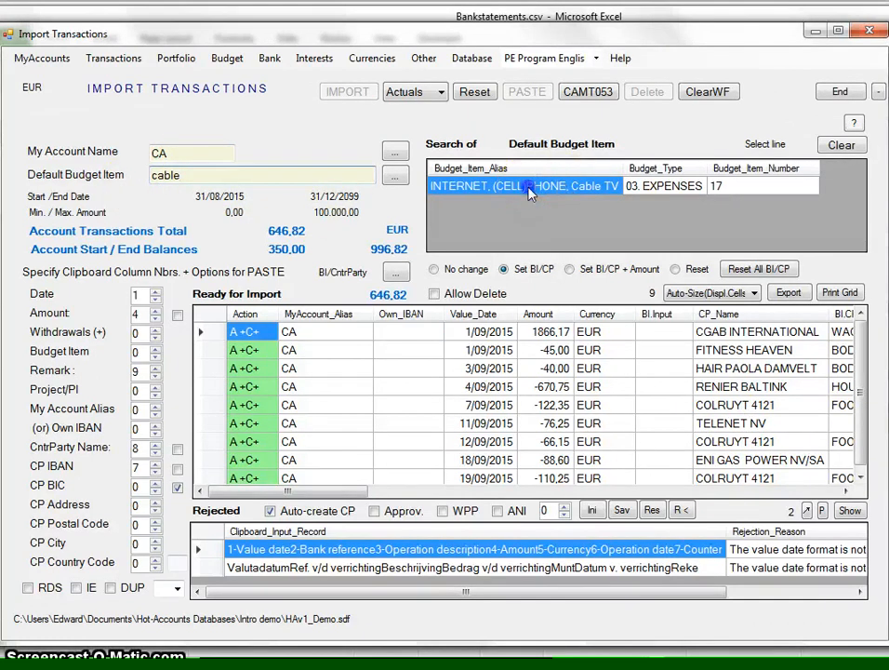
pyautogui.click(731, 423)
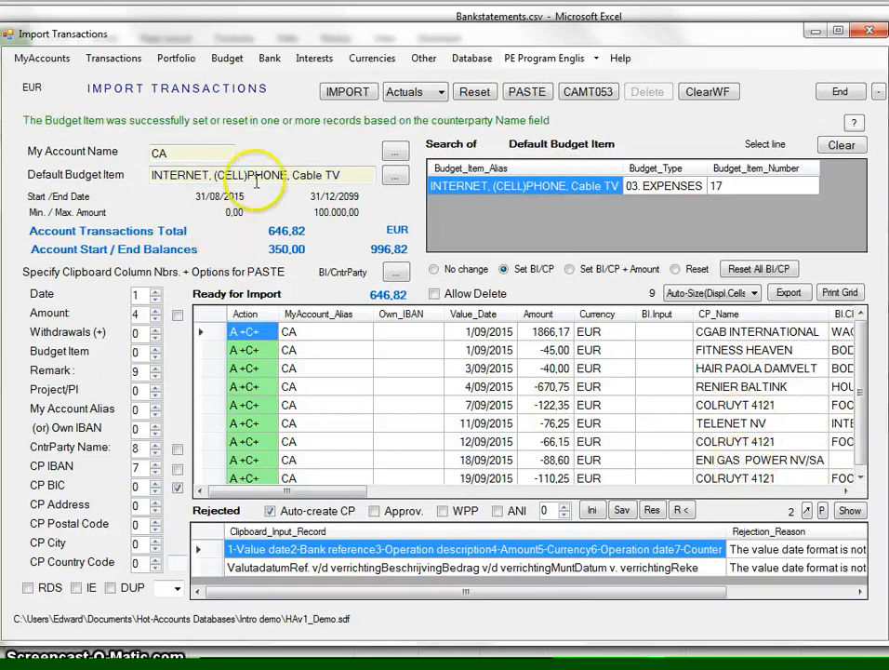
# Choose UTILITIES (gas, electricity, water) as the default budget item and assign it to the ENI GAS POWER NV/SA record
pyautogui.moveTo(347, 175); pyautogui.dragTo(106, 160)
pyautogui.write('gas')
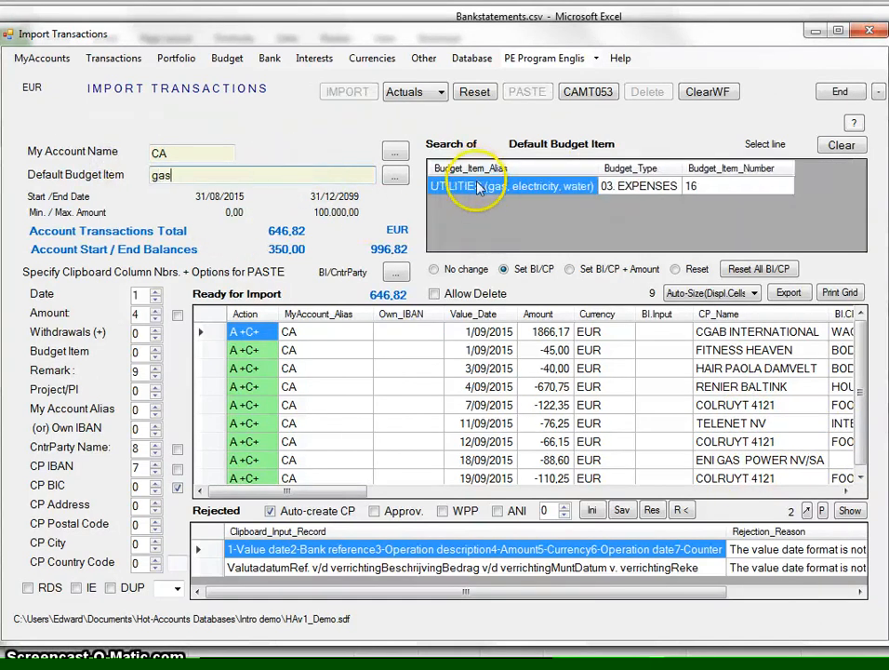
pyautogui.click(478, 188)
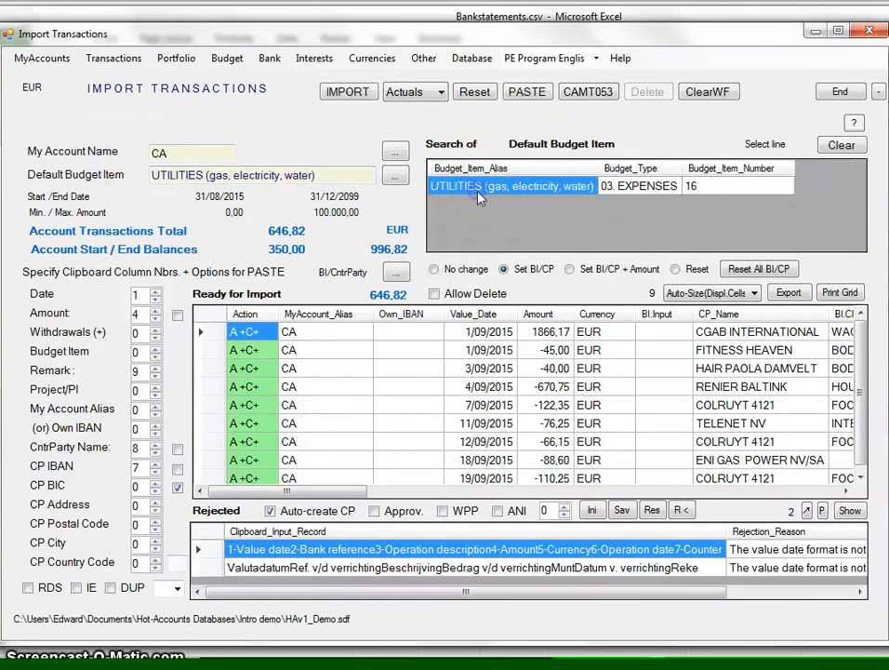
pyautogui.click(842, 461)
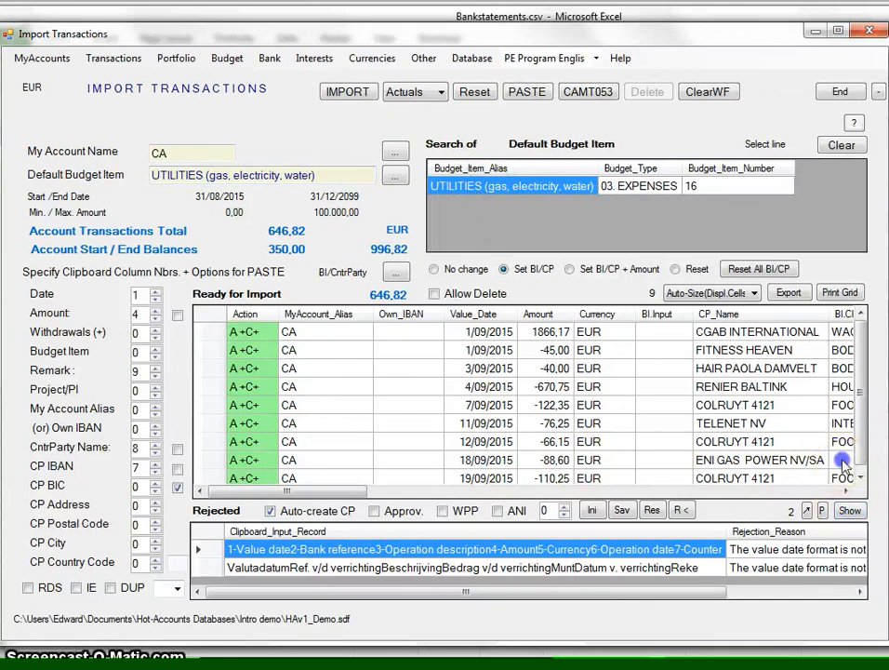
# Review the budget items assigned to the records ready for import and look up the list of budget item/counterparty relations
pyautogui.moveTo(302, 491); pyautogui.dragTo(361, 504)
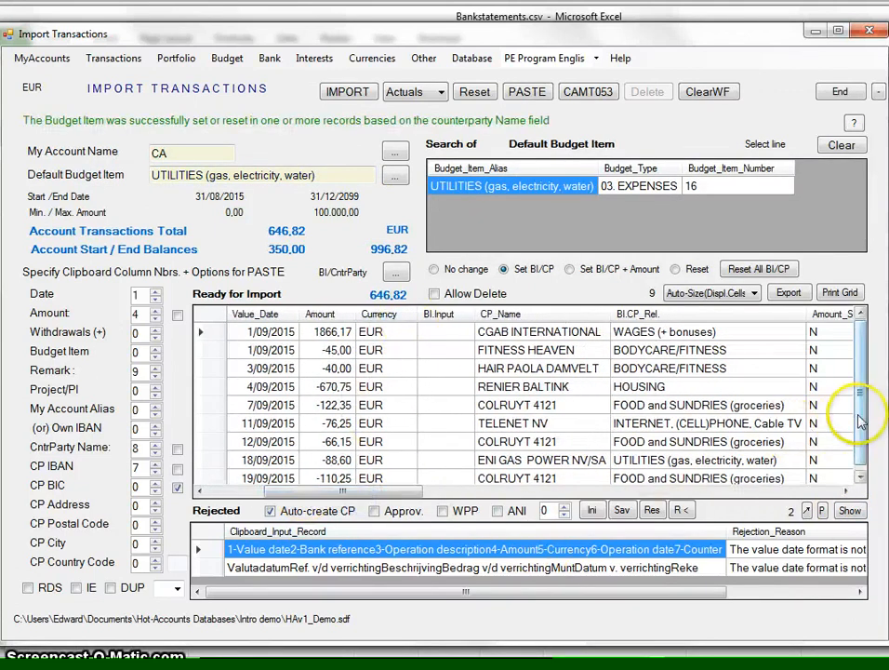
pyautogui.click(859, 446)
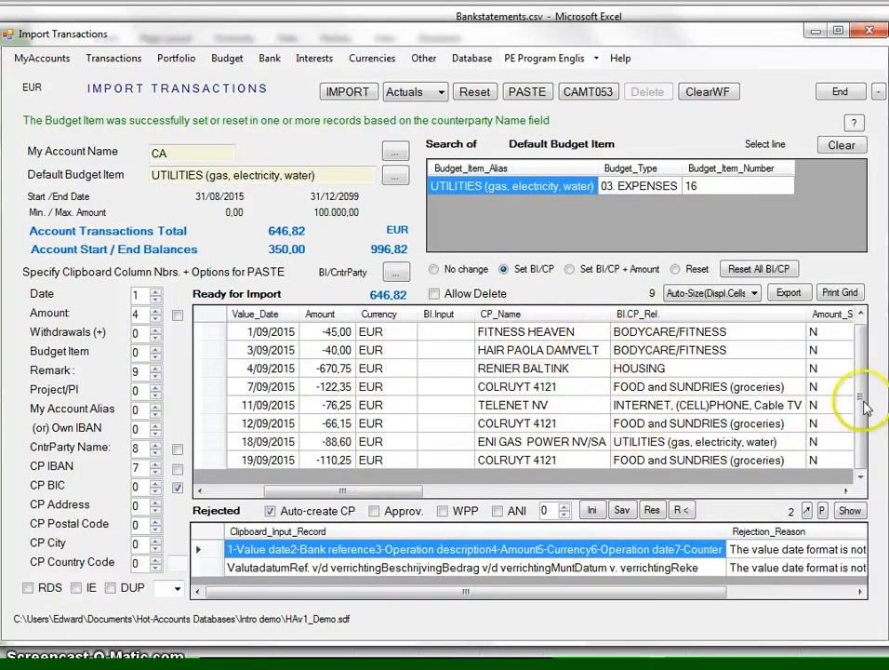
pyautogui.click(857, 353)
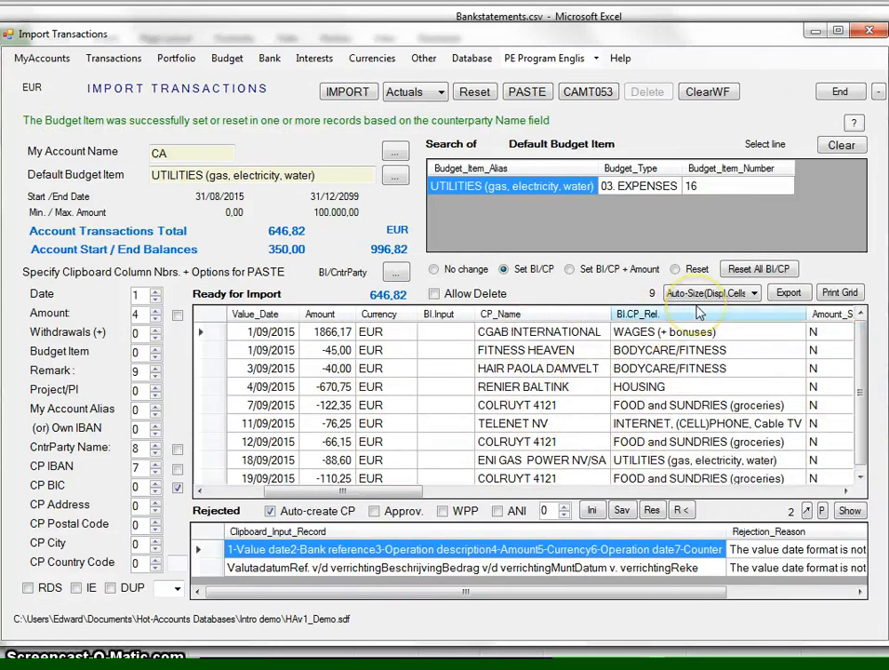
pyautogui.click(395, 273)
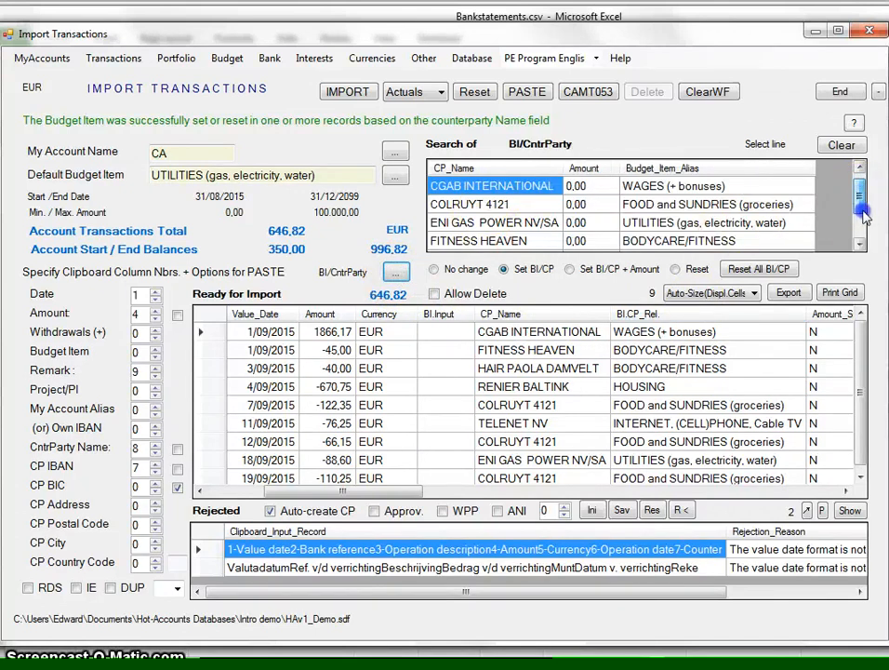
pyautogui.moveTo(864, 215); pyautogui.dragTo(852, 178)
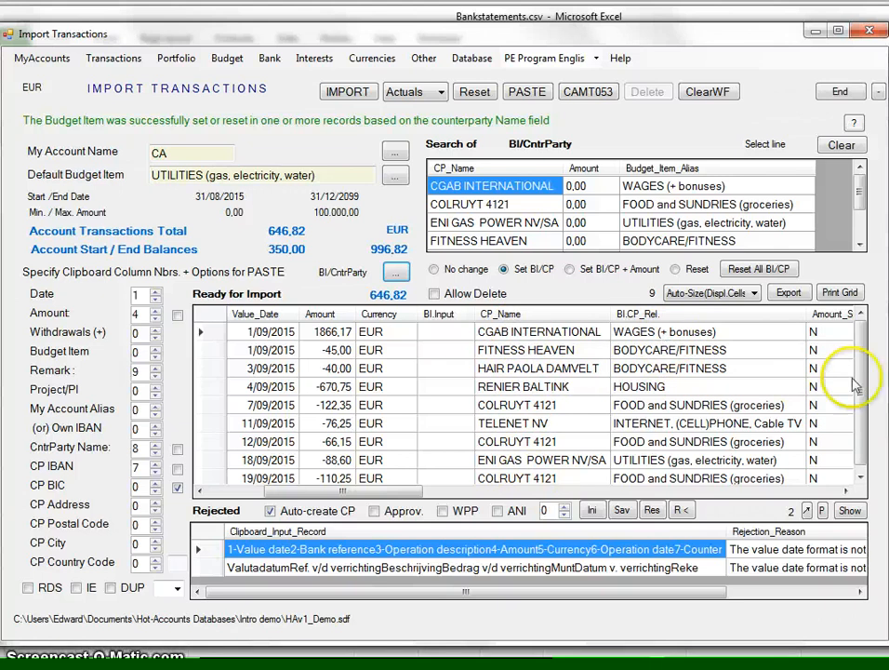
pyautogui.scroll(-1, 864, 391)
pyautogui.scroll(1, 863, 391)
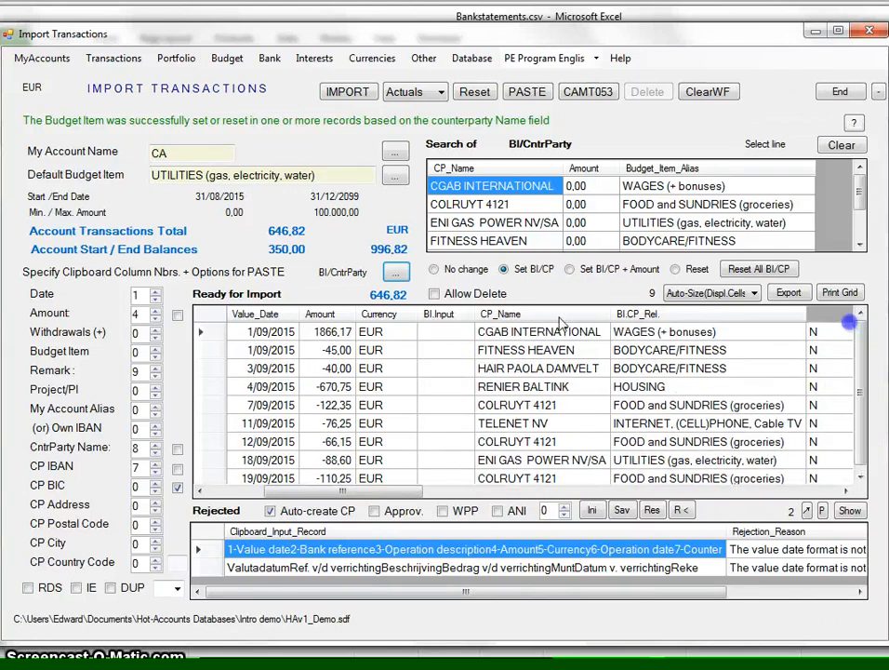
# Import the prepared records as actual transactions, approving creation of the counterparty records, and save the clipboard column numbers and options
pyautogui.click(346, 93)
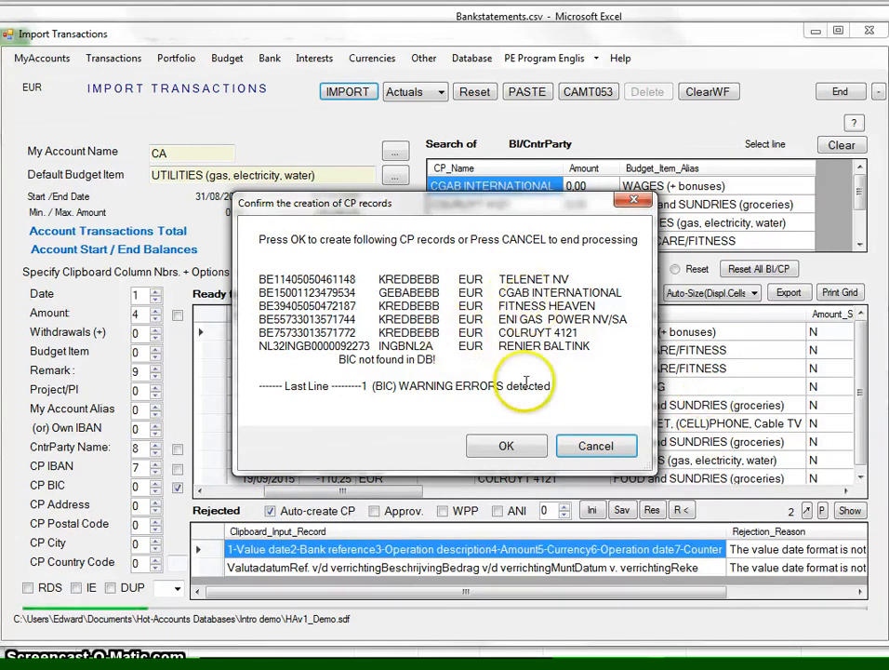
pyautogui.click(503, 448)
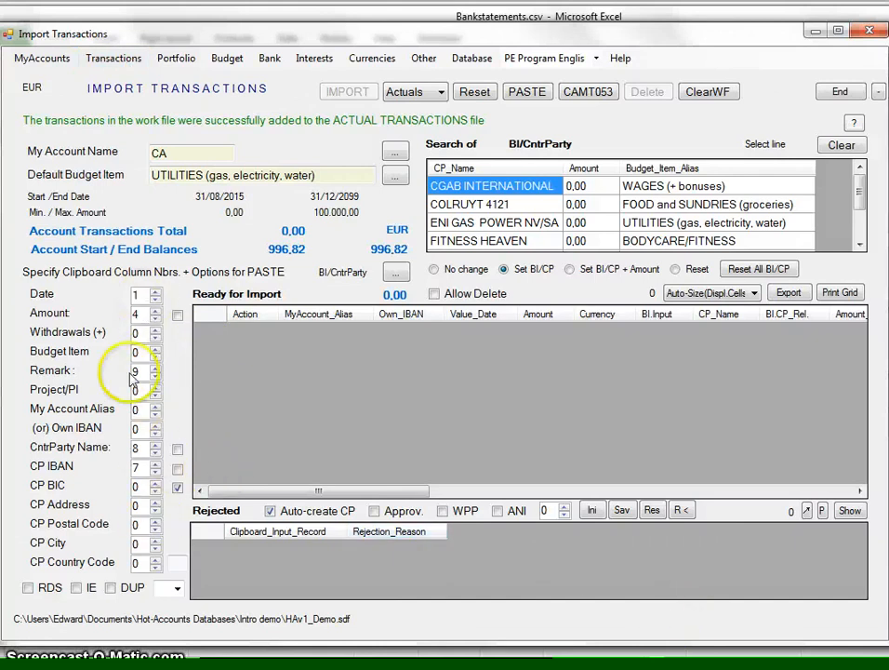
pyautogui.click(622, 511)
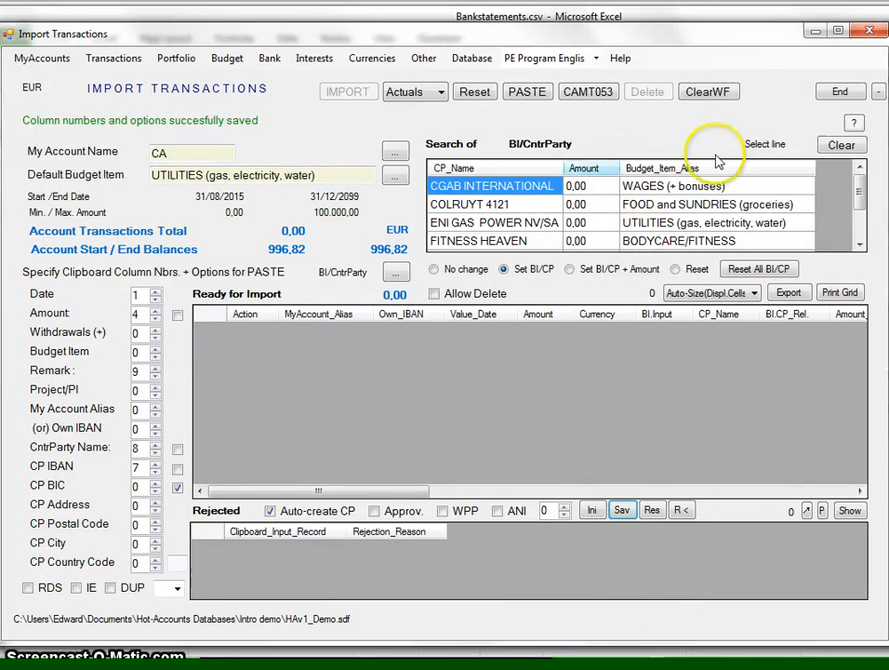
# Clear all records from the import work files and reset the account and default budget item inputs
pyautogui.click(708, 91)
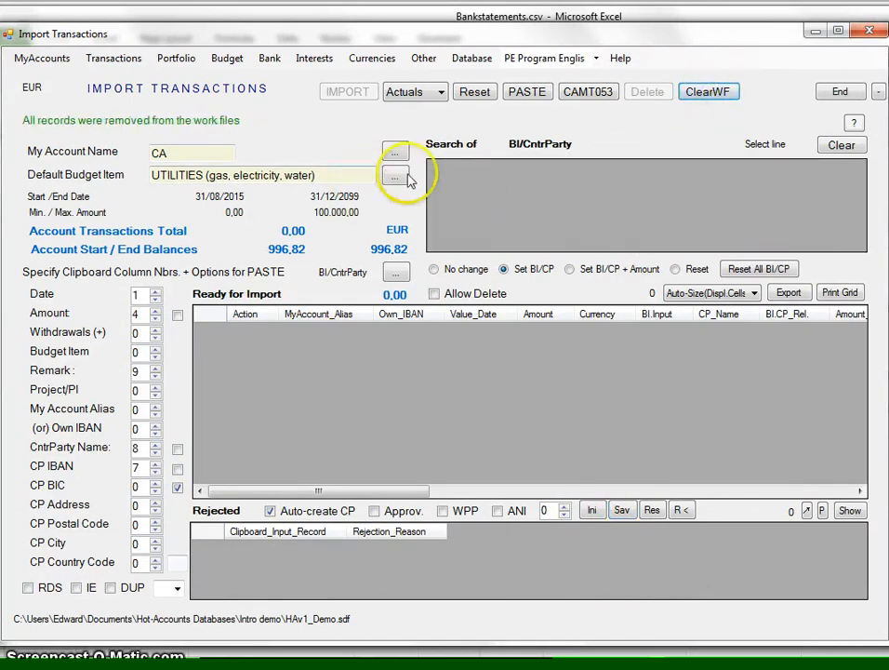
pyautogui.click(476, 93)
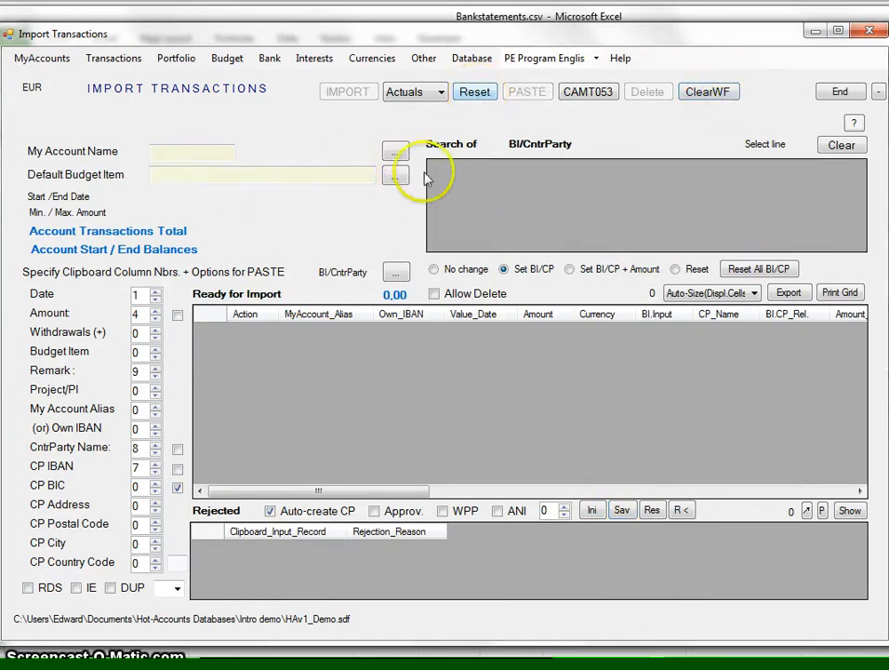
# Initialize the clipboard column settings, restore them from the last save, and select CA as the import account
pyautogui.click(591, 511)
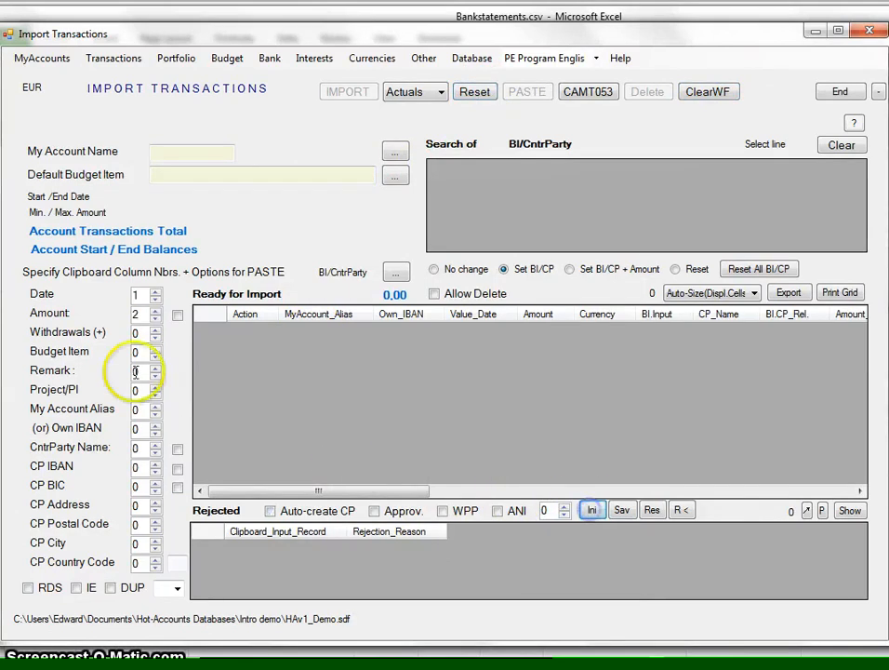
pyautogui.click(652, 512)
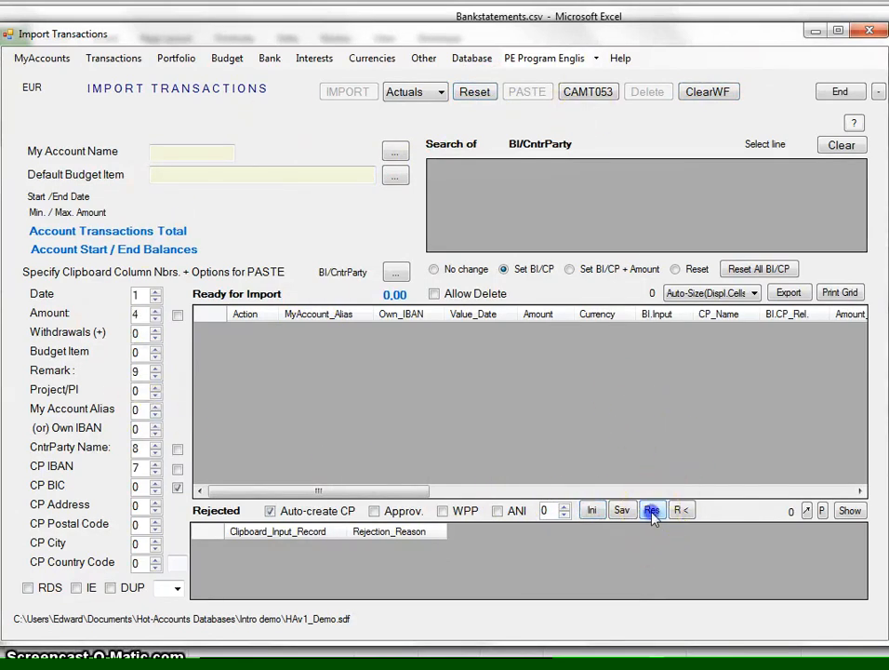
pyautogui.click(395, 154)
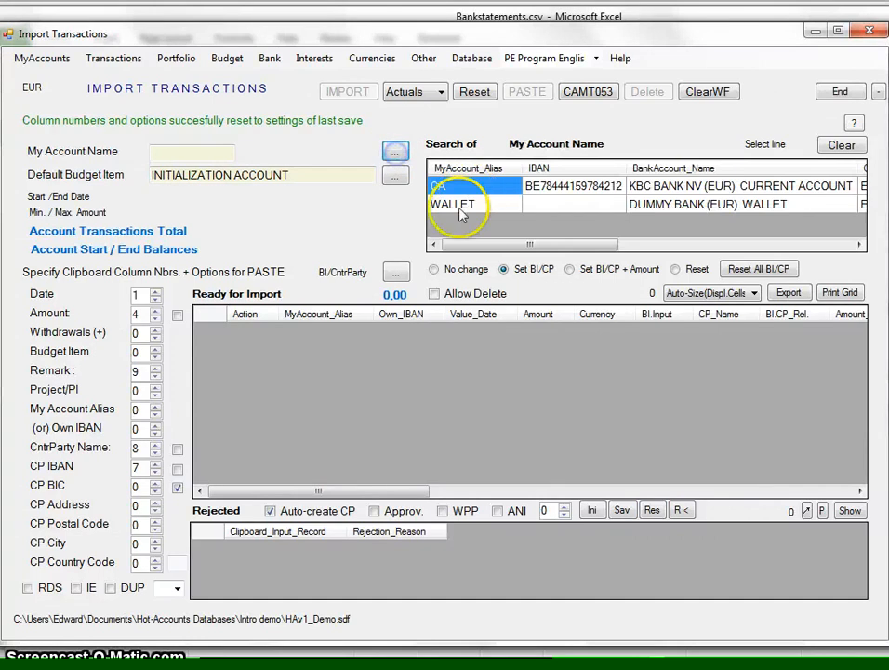
pyautogui.click(456, 189)
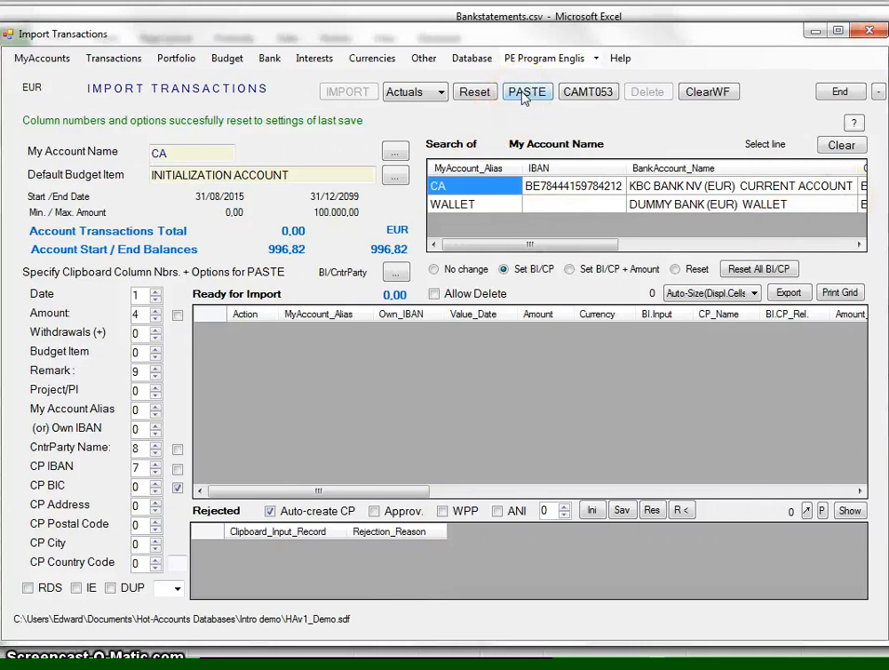
# Open the transactions overview and refresh it with the date selection starting from 1/09/2015
pyautogui.click(104, 61)
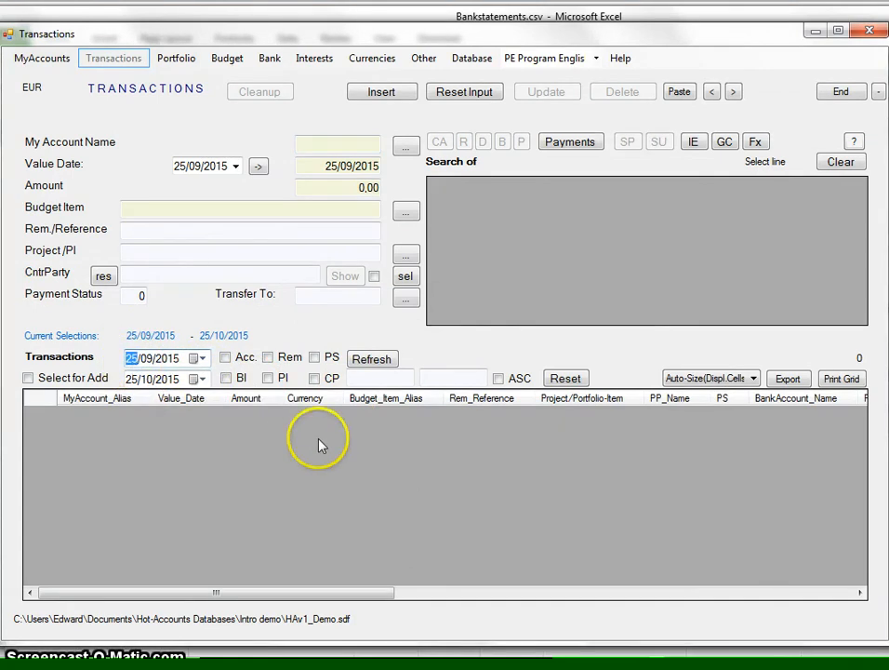
pyautogui.write('1')
pyautogui.click(371, 360)
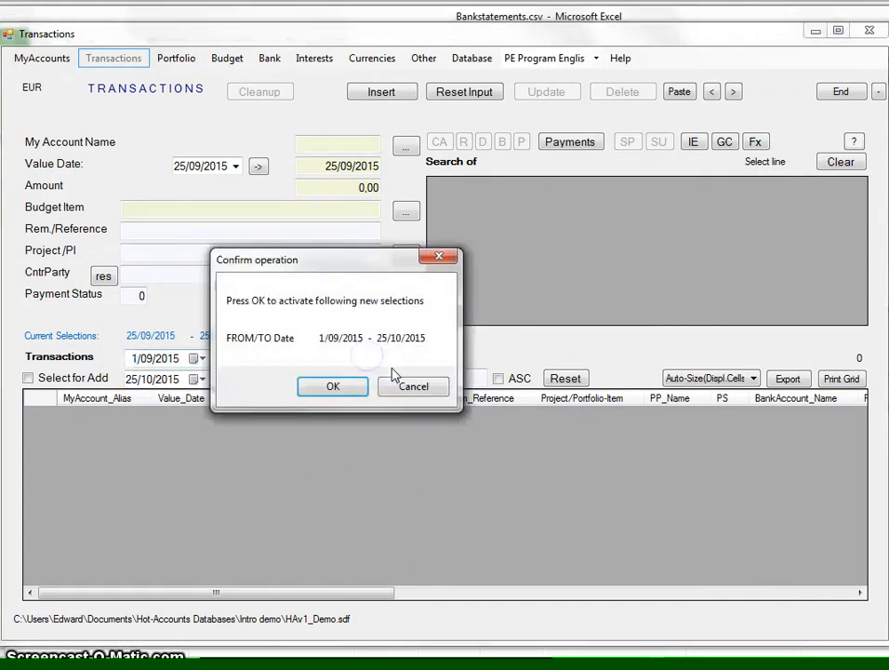
pyautogui.click(333, 387)
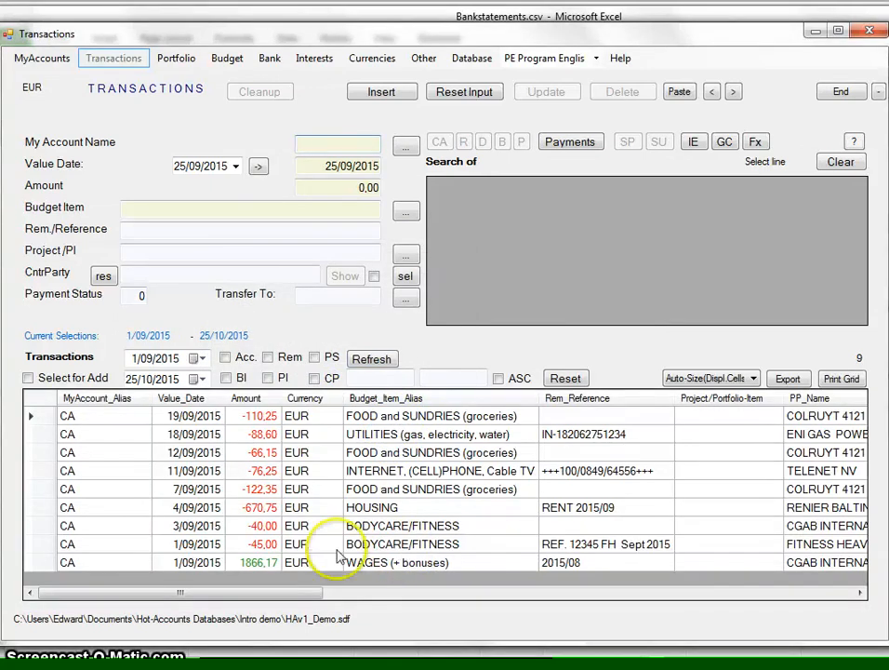
# Open the RENT 2015/09 transaction to examine its counterparty details, and reset the input fields
pyautogui.click(193, 515)
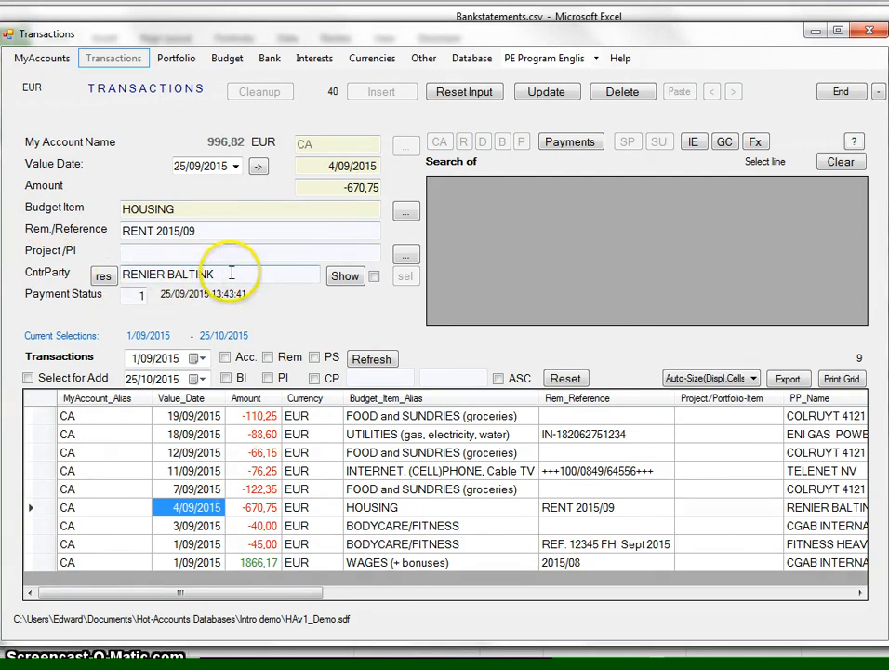
pyautogui.moveTo(232, 274); pyautogui.dragTo(104, 274)
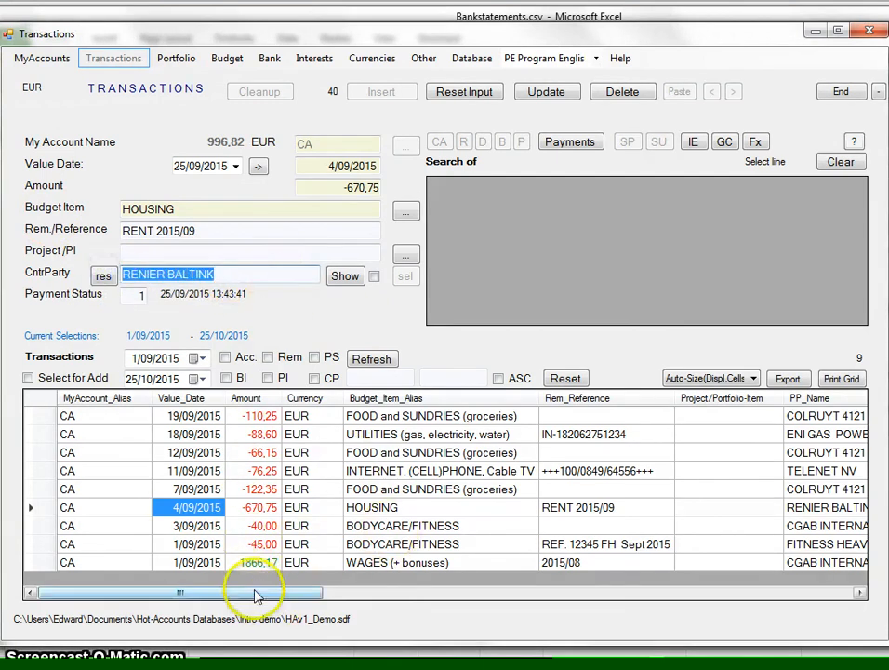
pyautogui.moveTo(209, 592)
pyautogui.mouseDown()
pyautogui.moveTo(310, 603)
pyautogui.moveTo(198, 605)
pyautogui.mouseUp()
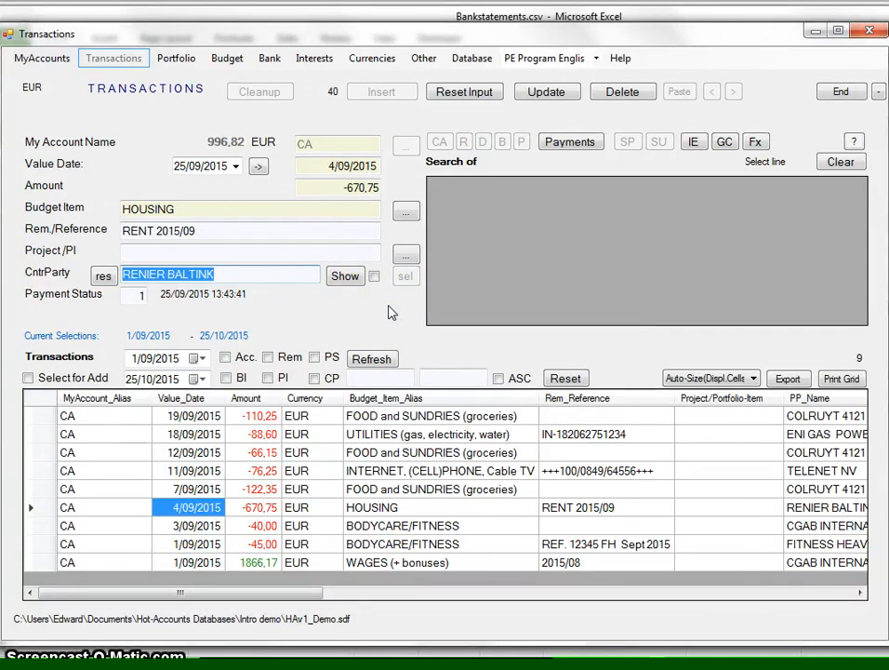
pyautogui.click(464, 93)
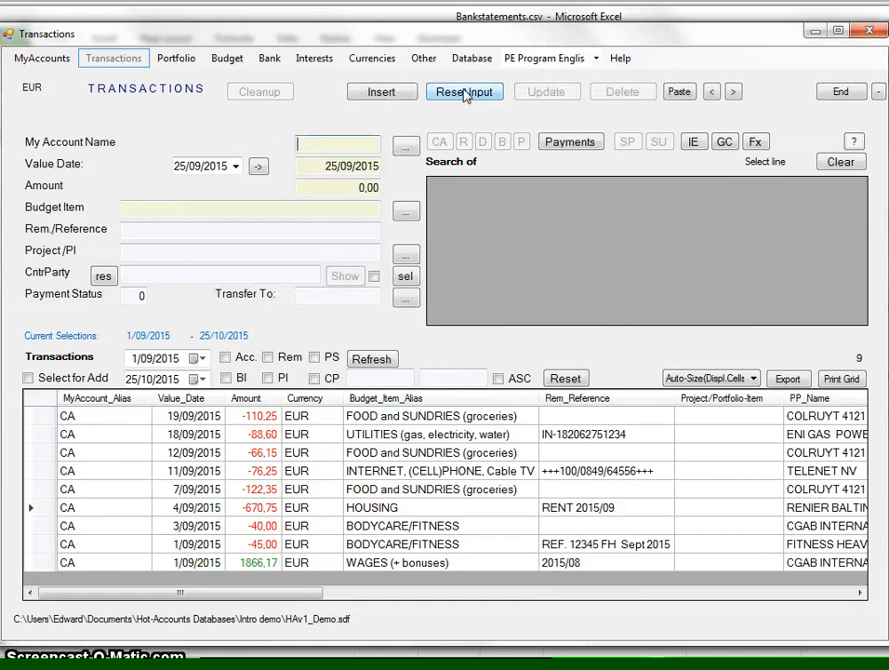
# Insert a transaction of -100 on account CA with budget item TRANSFER between own accounts, transferring to WALLET
pyautogui.click(411, 152)
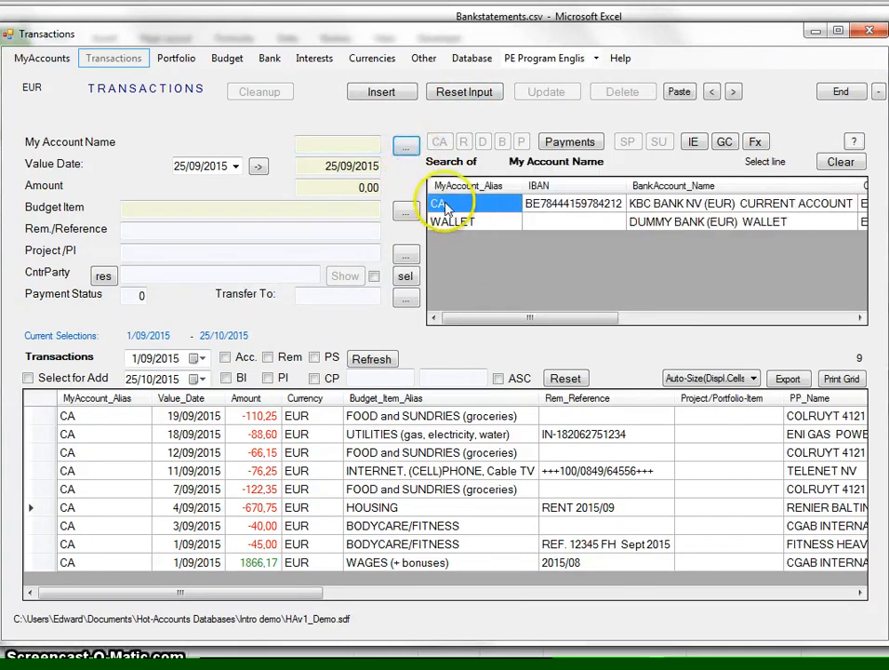
pyautogui.doubleClick(442, 202)
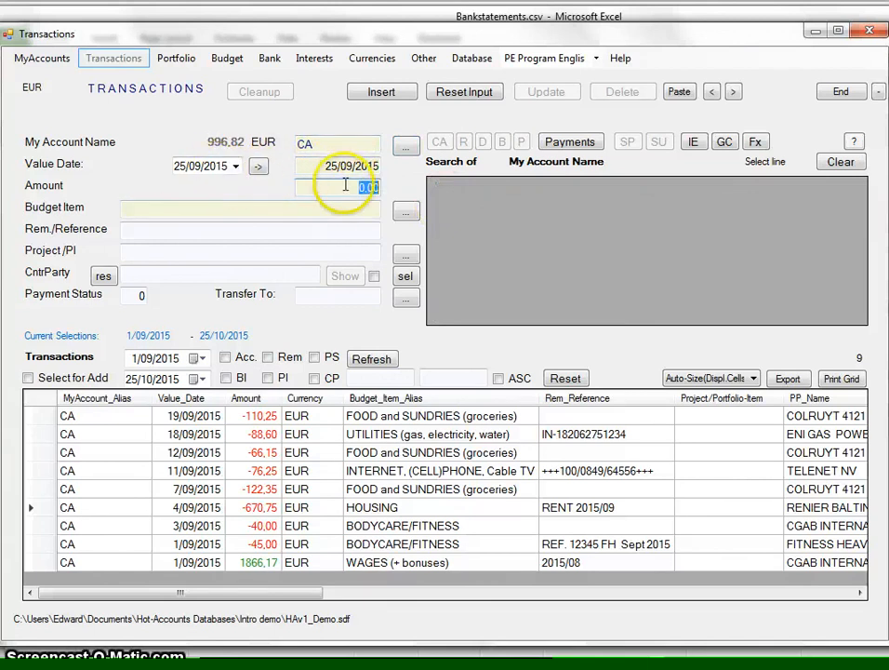
pyautogui.write('-100')
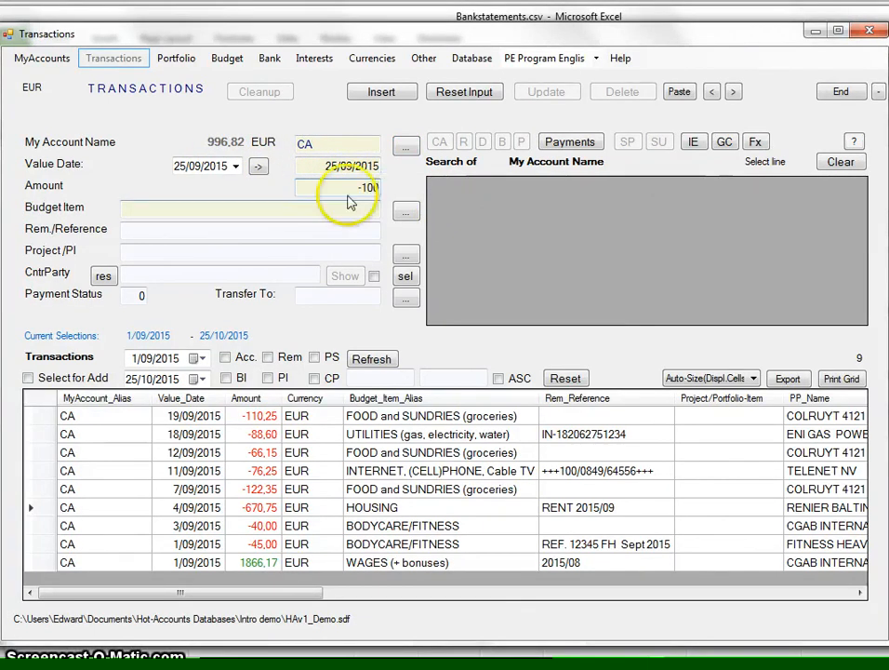
pyautogui.click(228, 210)
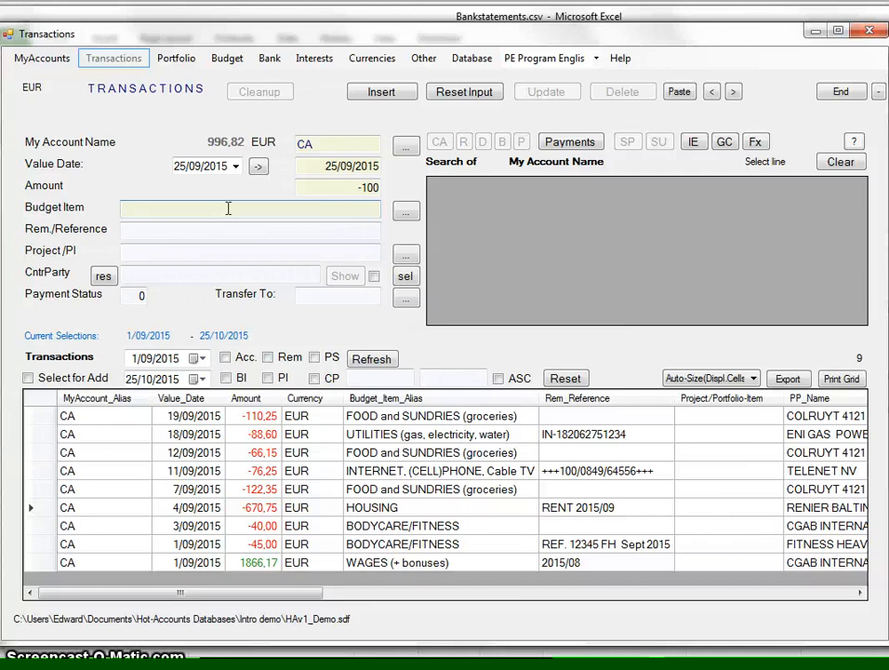
pyautogui.write('transf')
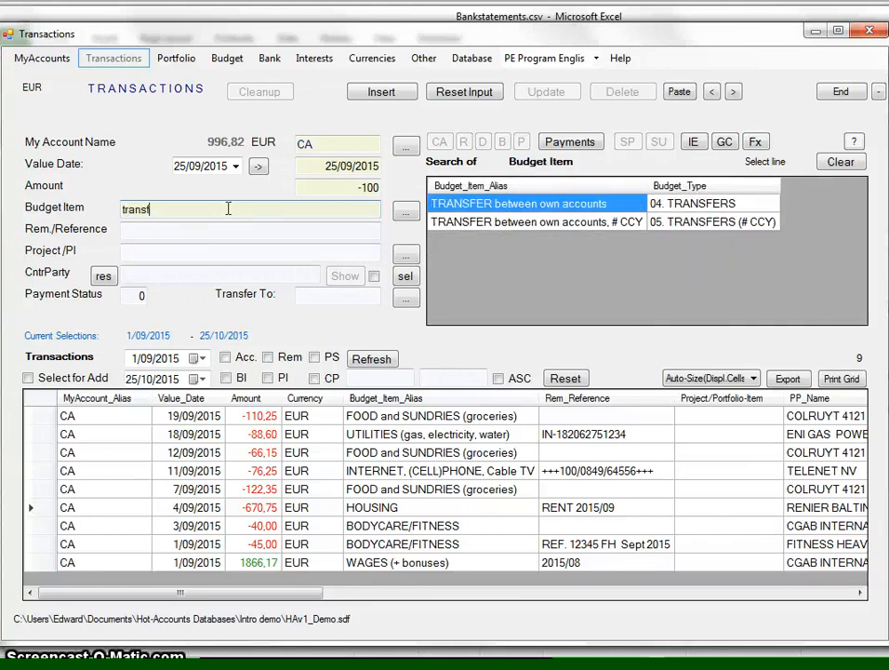
pyautogui.click(483, 207)
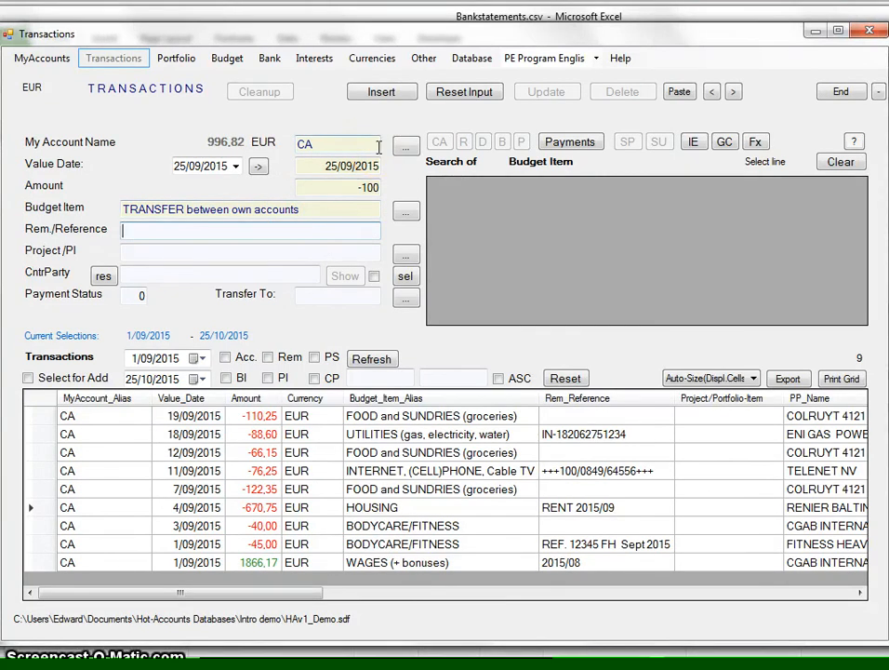
pyautogui.click(405, 298)
pyautogui.click(485, 223)
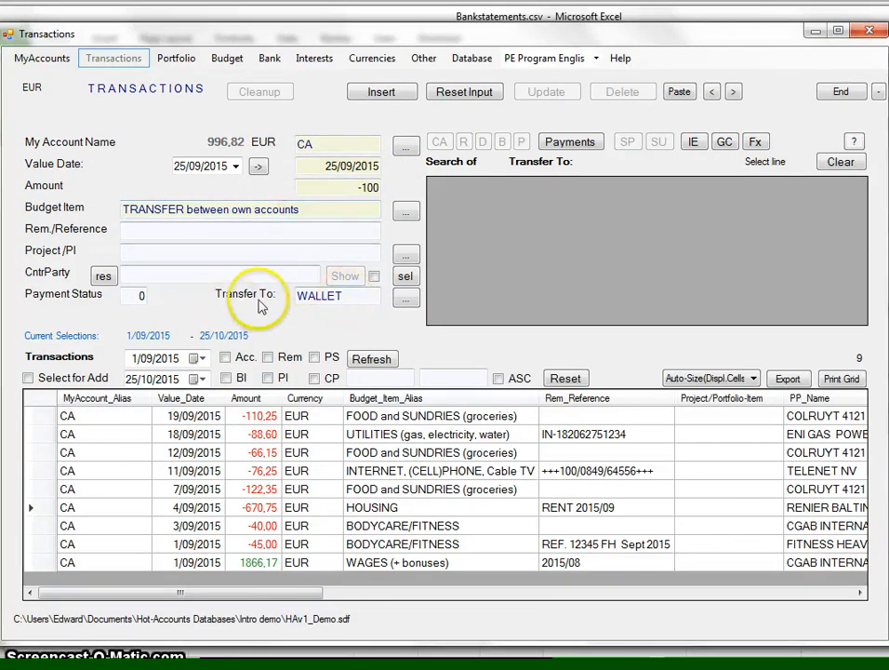
pyautogui.click(390, 93)
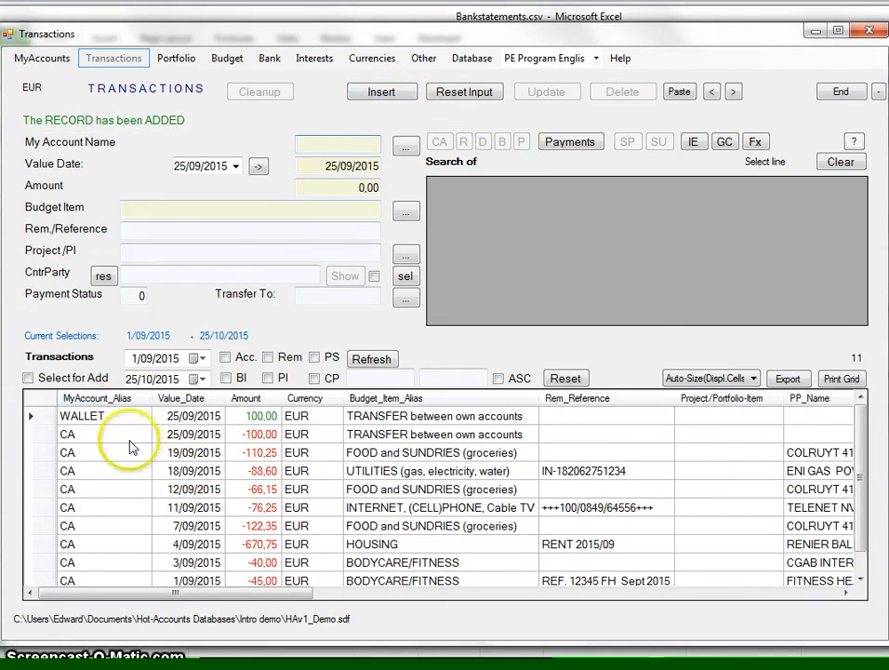
# Insert a transaction of -75 on account WALLET with budget item CLOTHING/SHOES
pyautogui.click(407, 149)
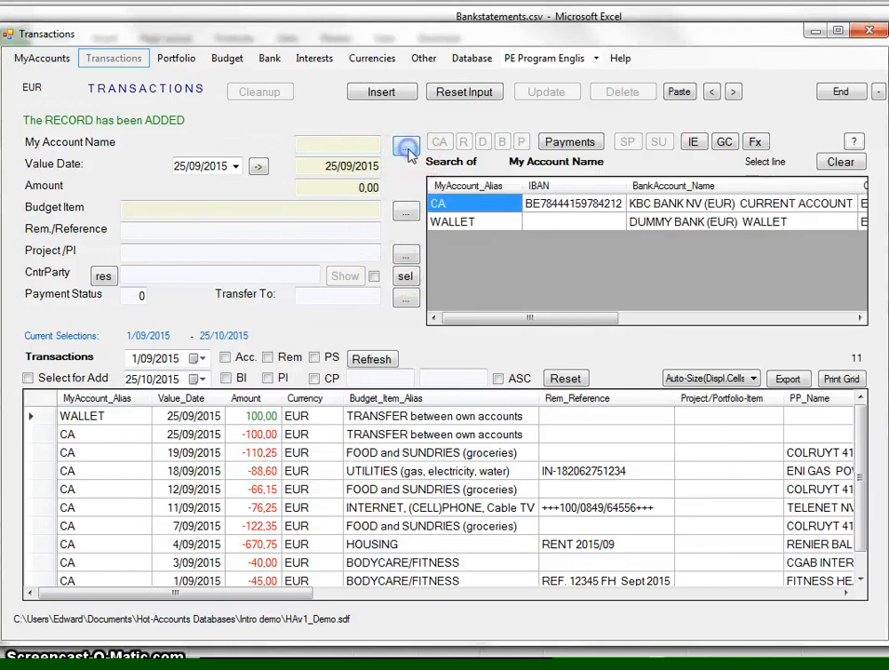
pyautogui.doubleClick(438, 221)
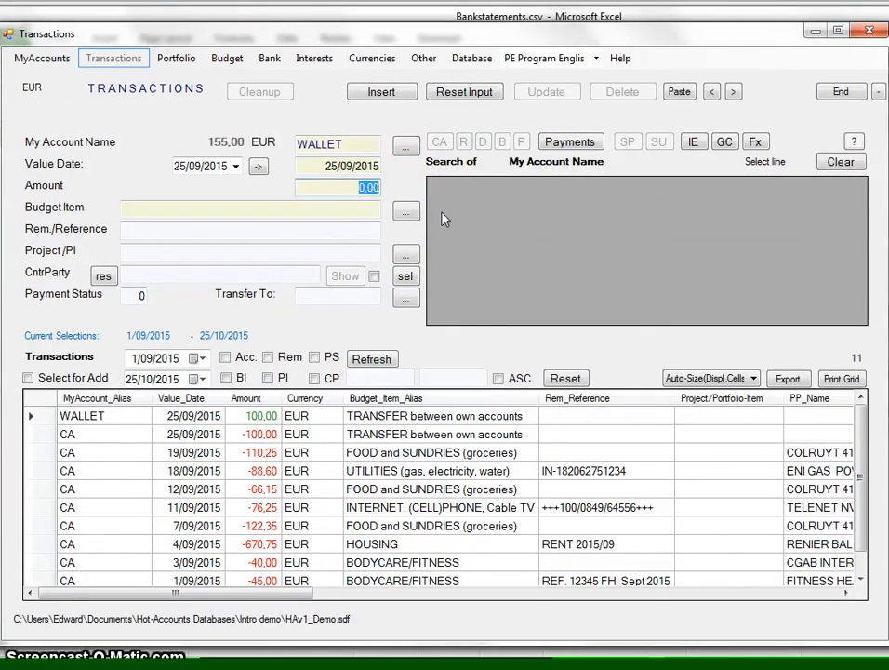
pyautogui.click(354, 187)
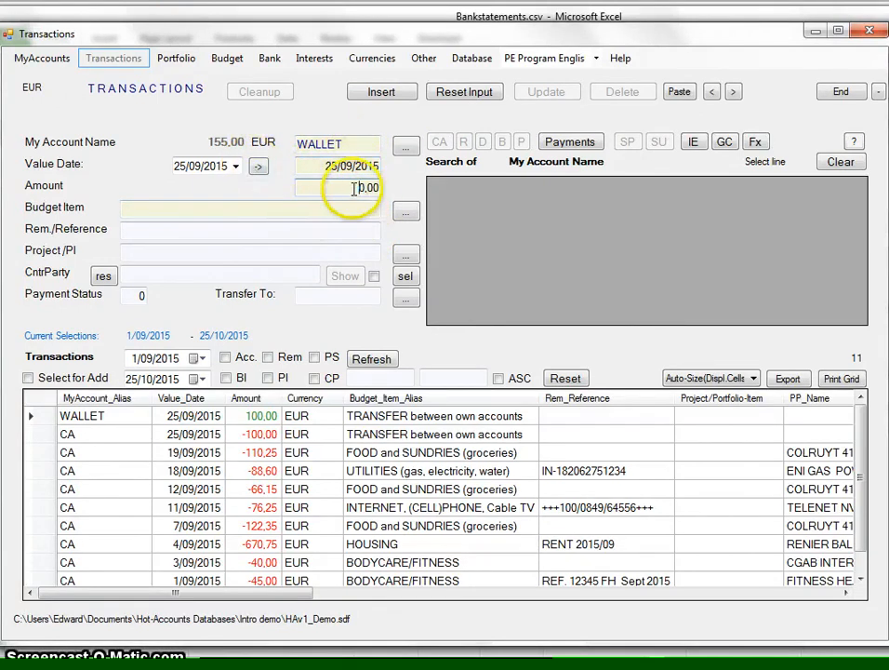
pyautogui.doubleClick(389, 188)
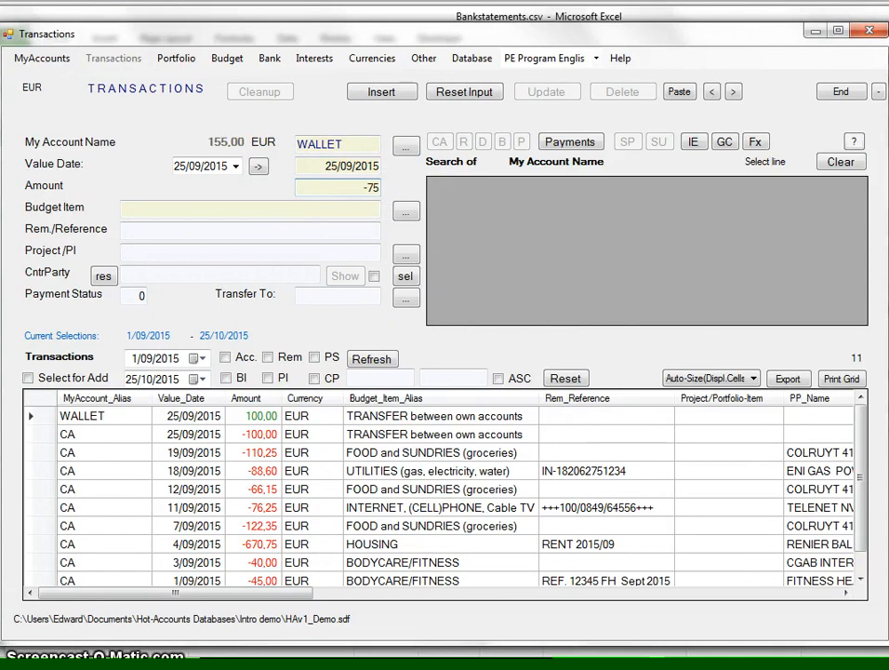
pyautogui.click(313, 208)
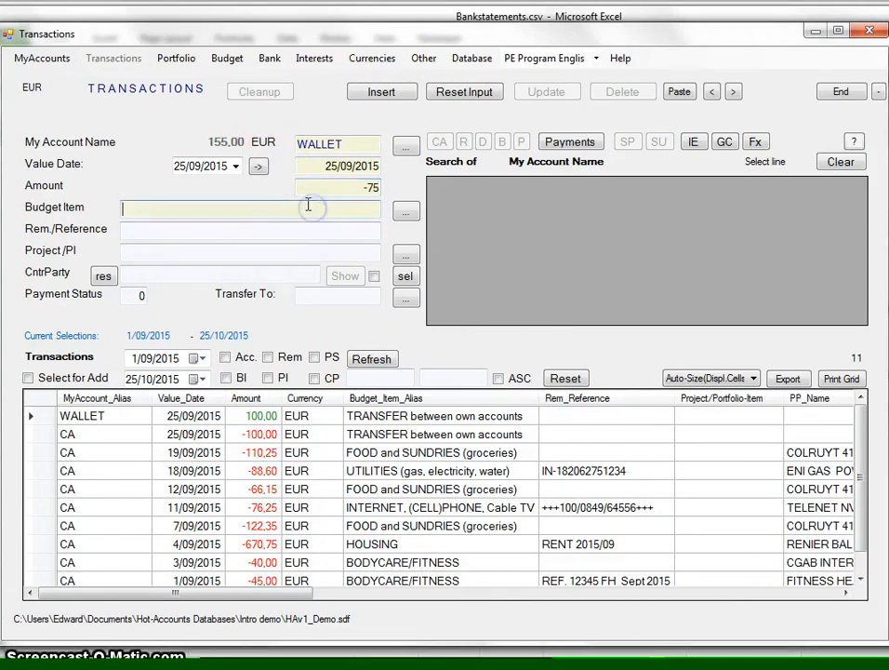
pyautogui.write('shoe')
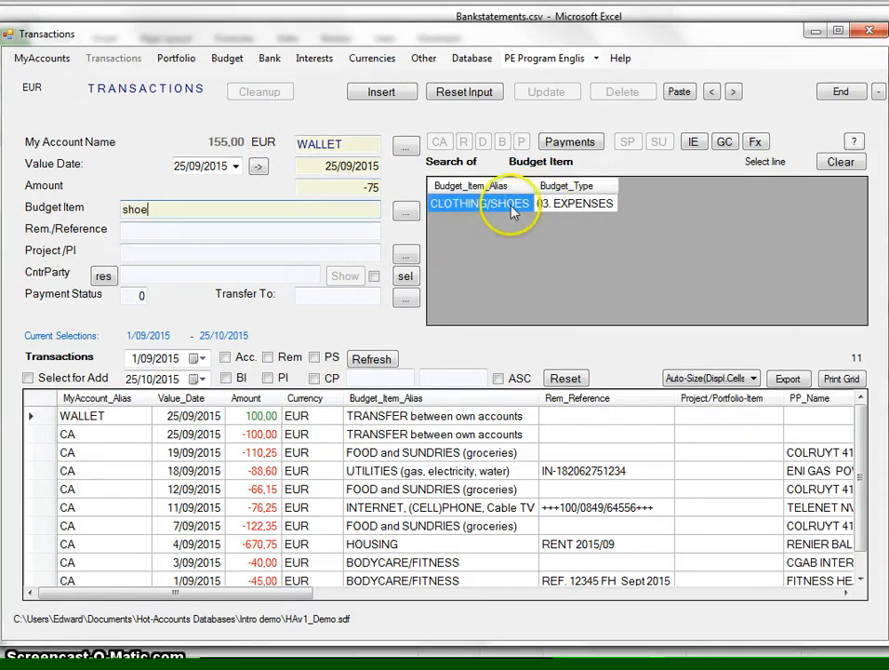
pyautogui.click(512, 207)
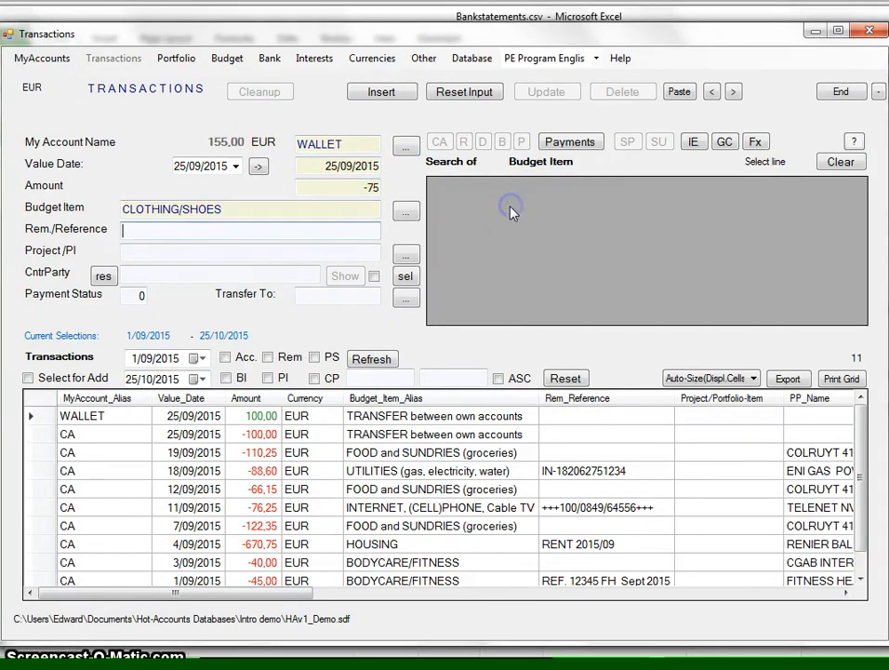
pyautogui.click(384, 94)
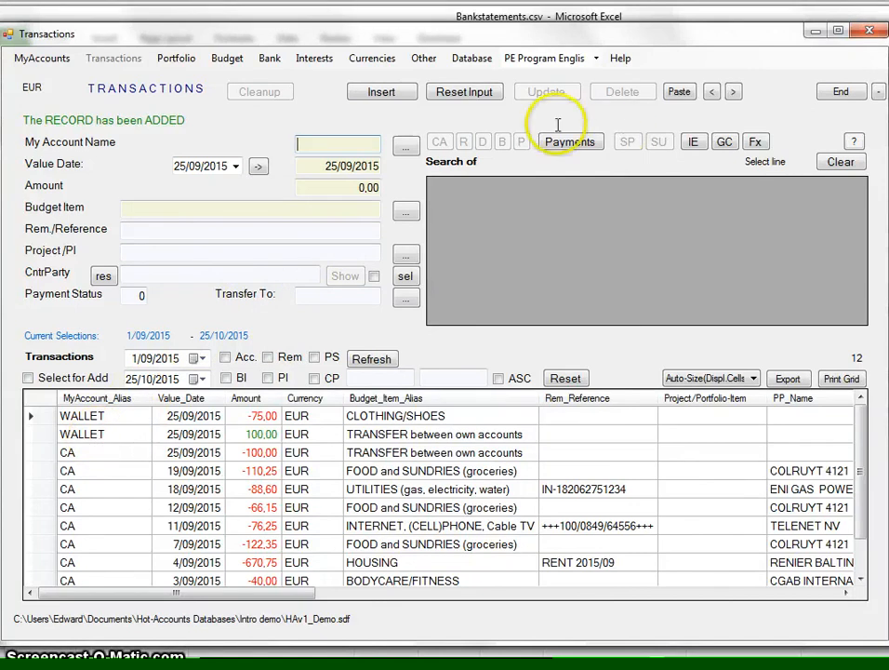
# Open the transaction import for account CA and paste the same bank statement records from the clipboard again
pyautogui.click(424, 58)
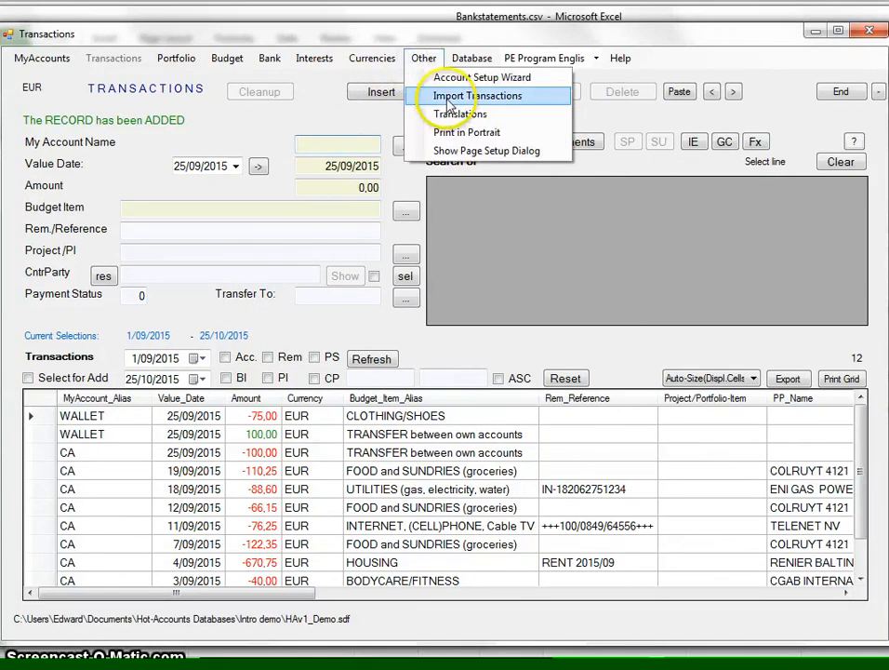
pyautogui.click(443, 95)
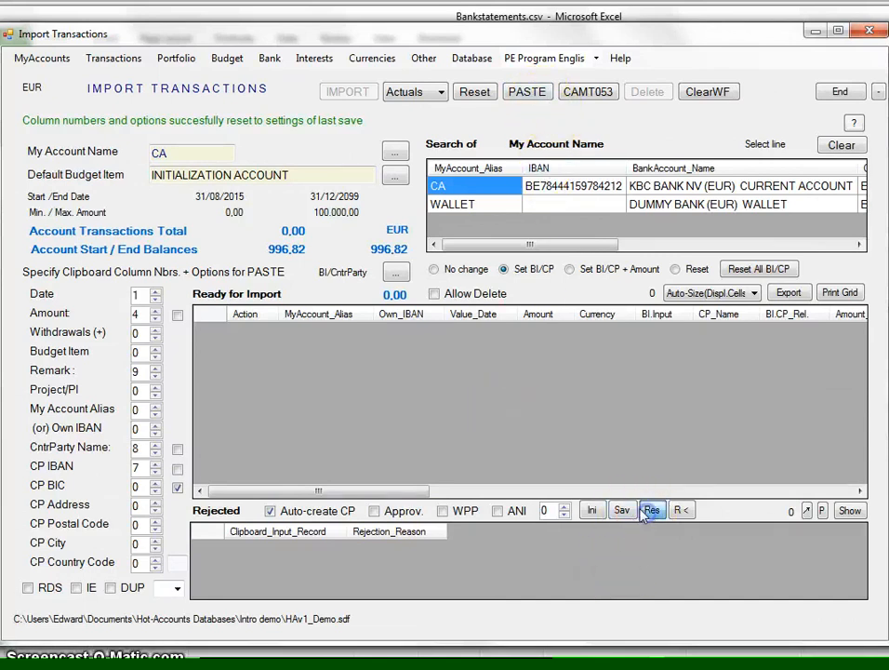
pyautogui.click(524, 93)
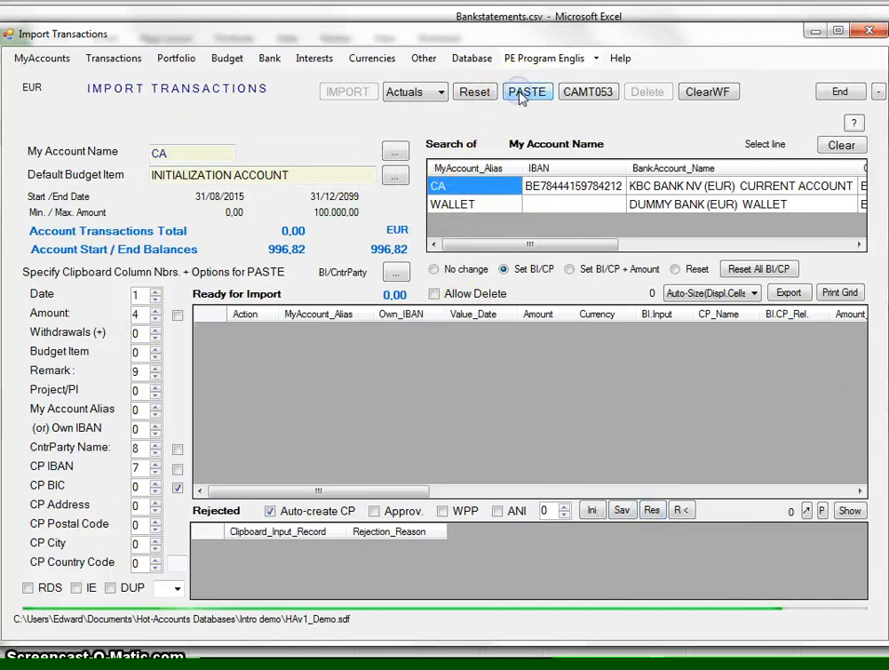
# Show the list of rejected records, examine the rejection reasons for the statement entries, and close the list
pyautogui.click(850, 511)
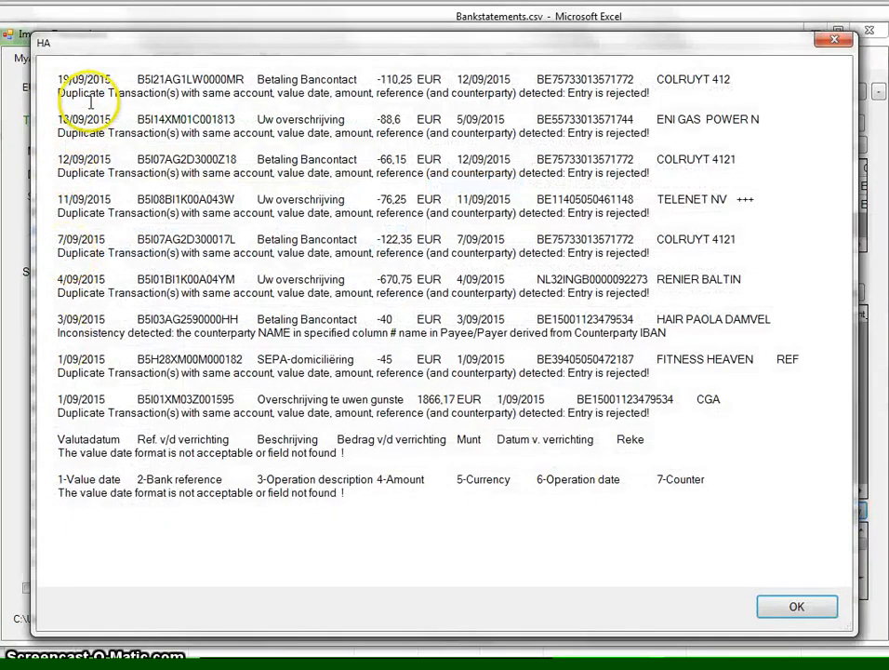
pyautogui.moveTo(317, 44)
pyautogui.mouseDown()
pyautogui.moveTo(328, 73)
pyautogui.moveTo(317, 51)
pyautogui.mouseUp()
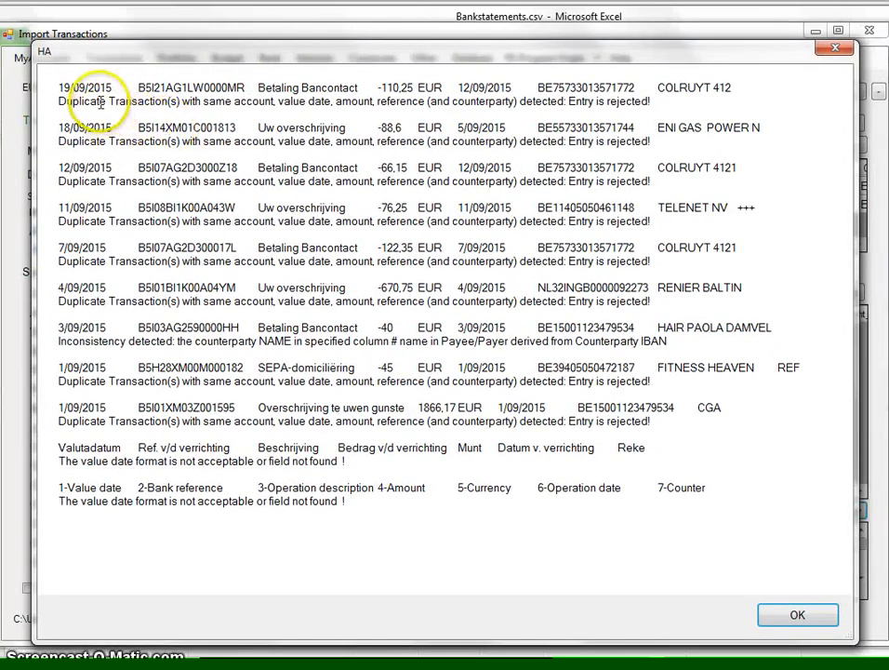
pyautogui.moveTo(58, 100); pyautogui.dragTo(114, 104)
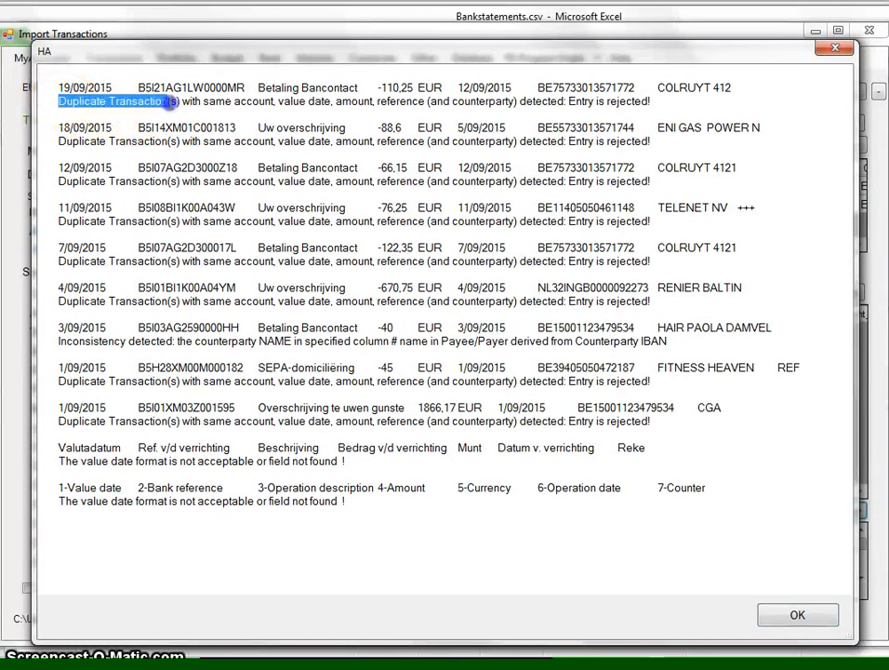
pyautogui.click(138, 135)
pyautogui.moveTo(59, 143); pyautogui.dragTo(97, 144)
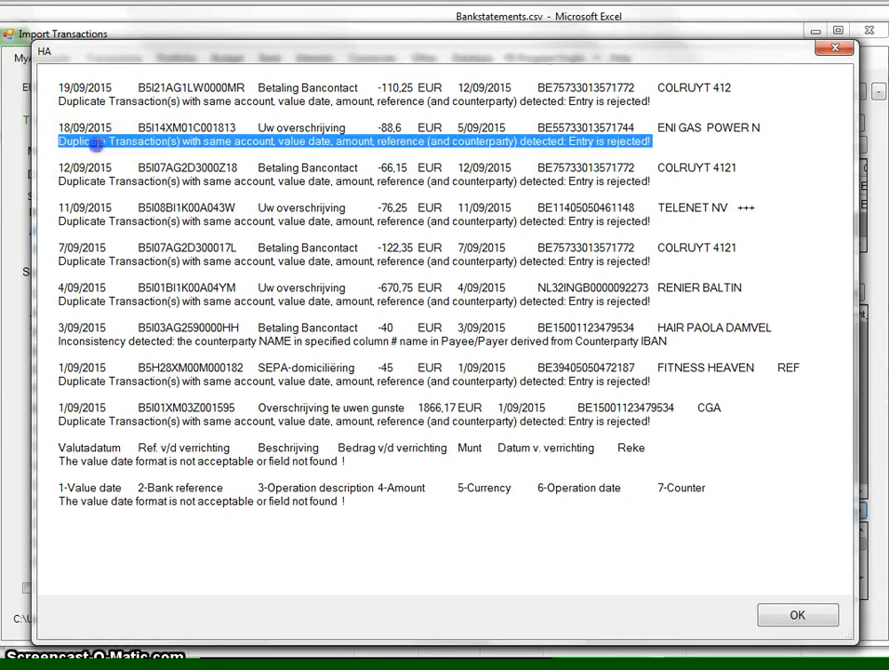
pyautogui.click(798, 614)
# Enable the DUP option, paste the statement records again, and examine their reconciliation info
pyautogui.click(111, 587)
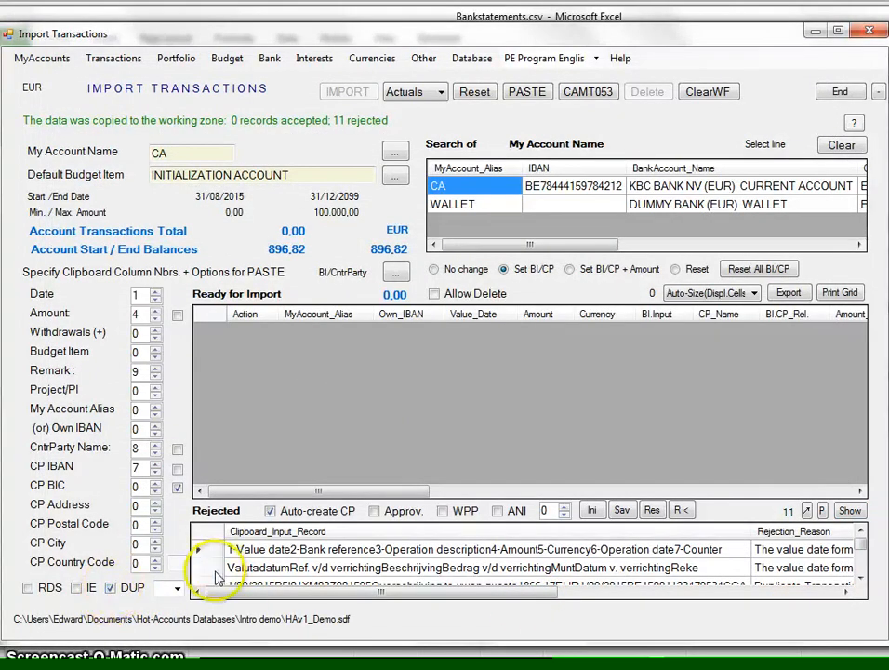
pyautogui.click(529, 94)
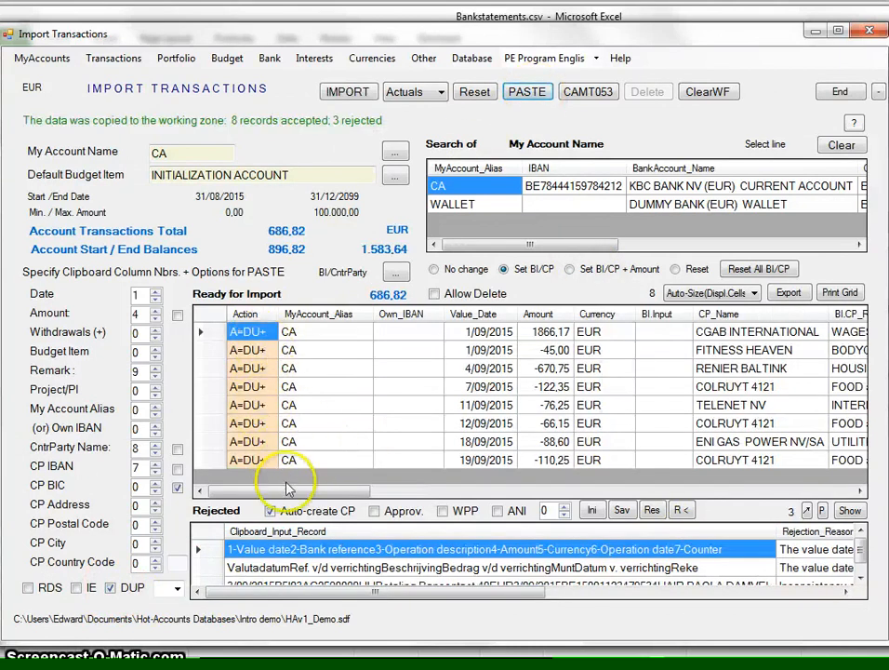
pyautogui.moveTo(288, 490); pyautogui.dragTo(784, 470)
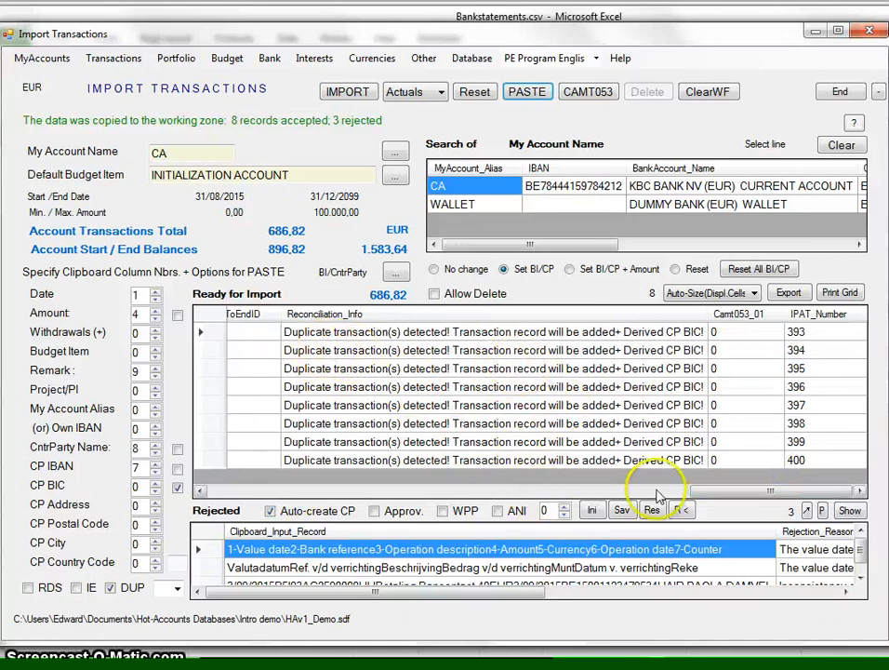
pyautogui.moveTo(721, 496); pyautogui.dragTo(139, 520)
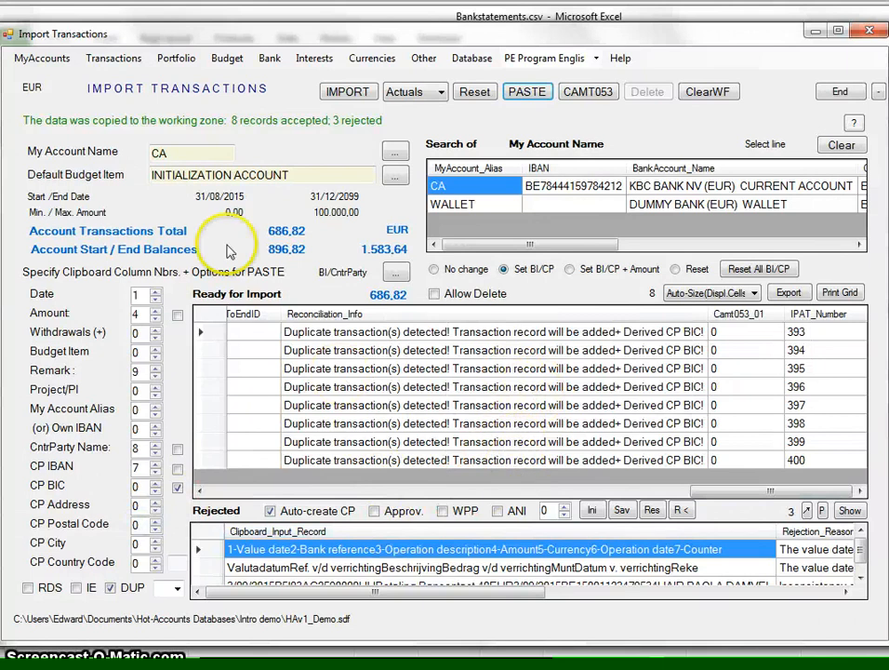
# Check the account balances grouped by account type in My Accounts, and open the Budget Overview
pyautogui.click(42, 59)
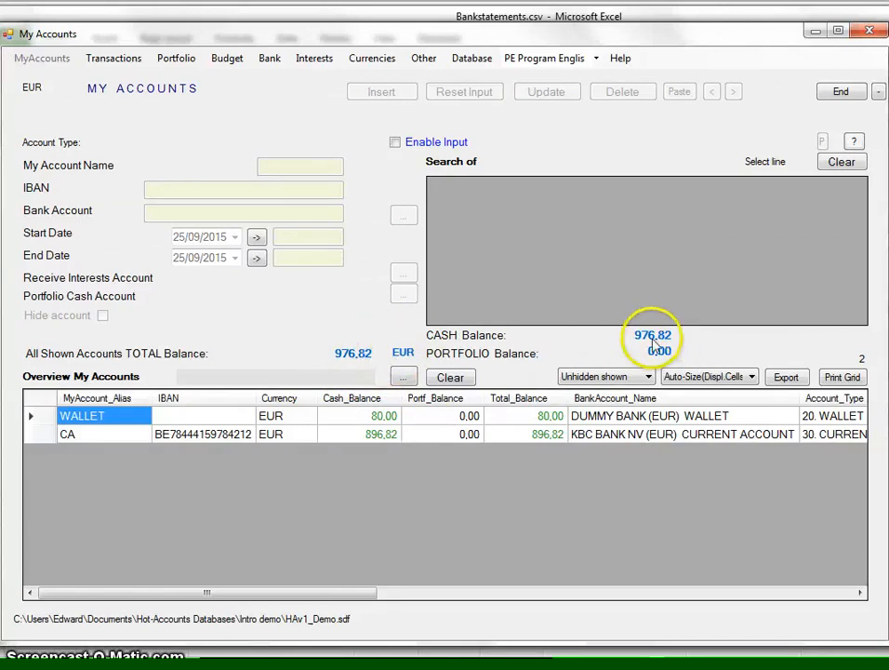
pyautogui.click(402, 377)
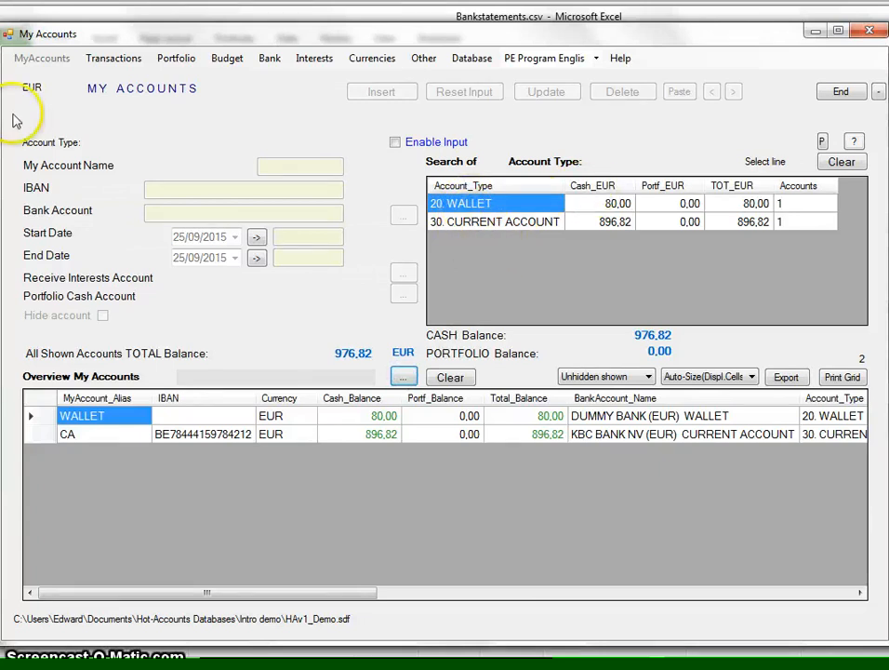
pyautogui.click(227, 60)
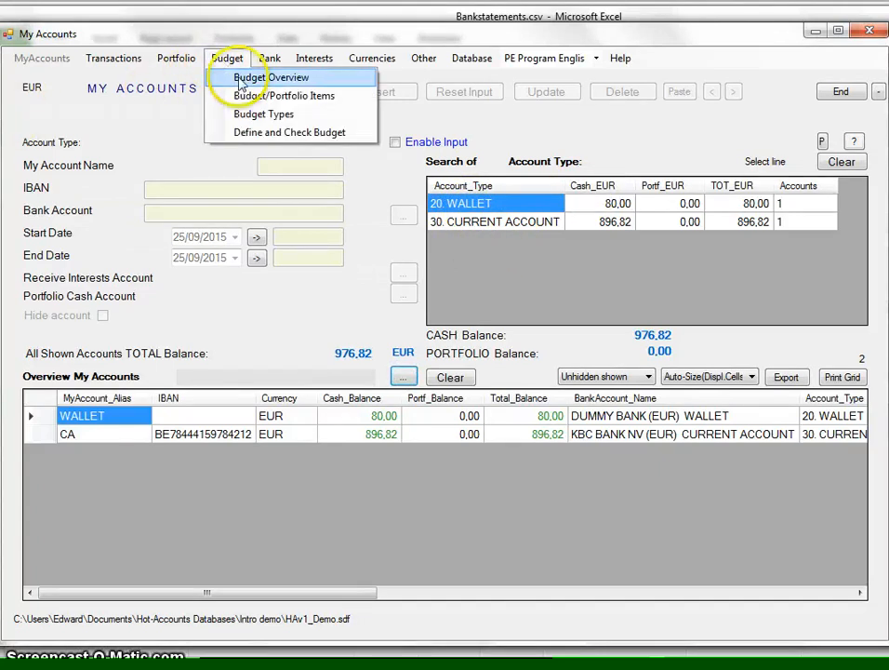
pyautogui.click(242, 79)
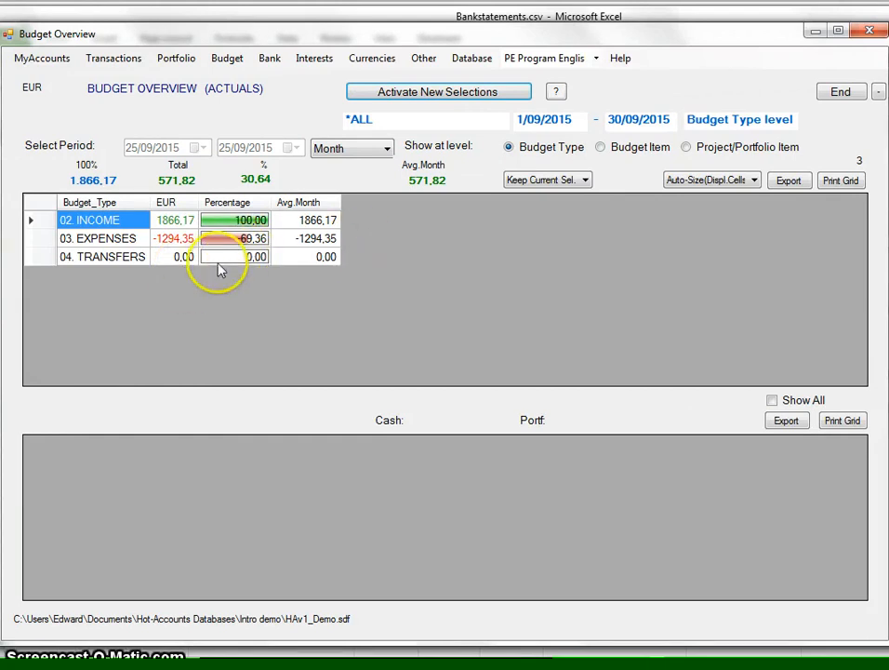
# Show the budget overview for the Month-1 period
pyautogui.click(370, 147)
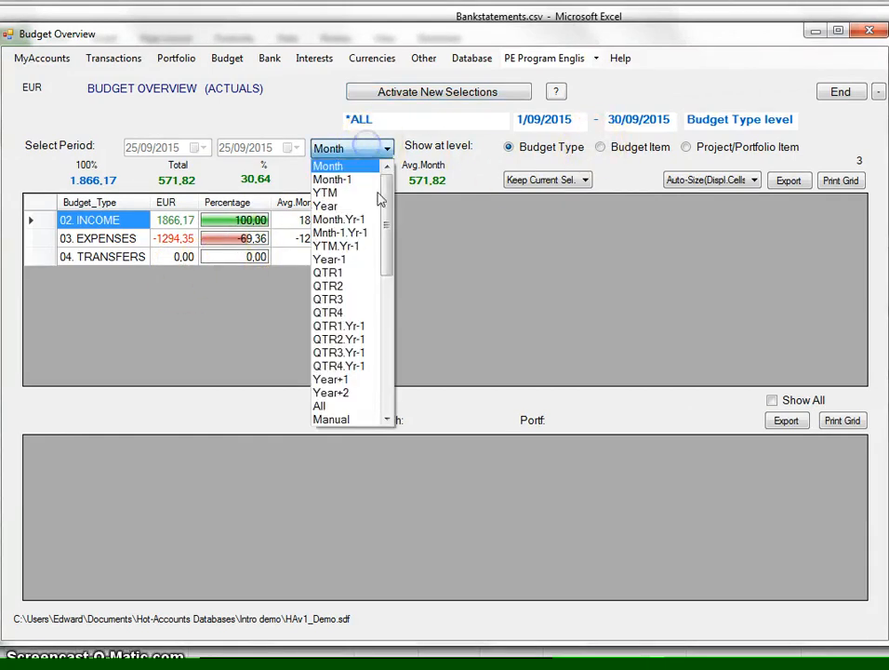
pyautogui.moveTo(390, 215); pyautogui.dragTo(381, 123)
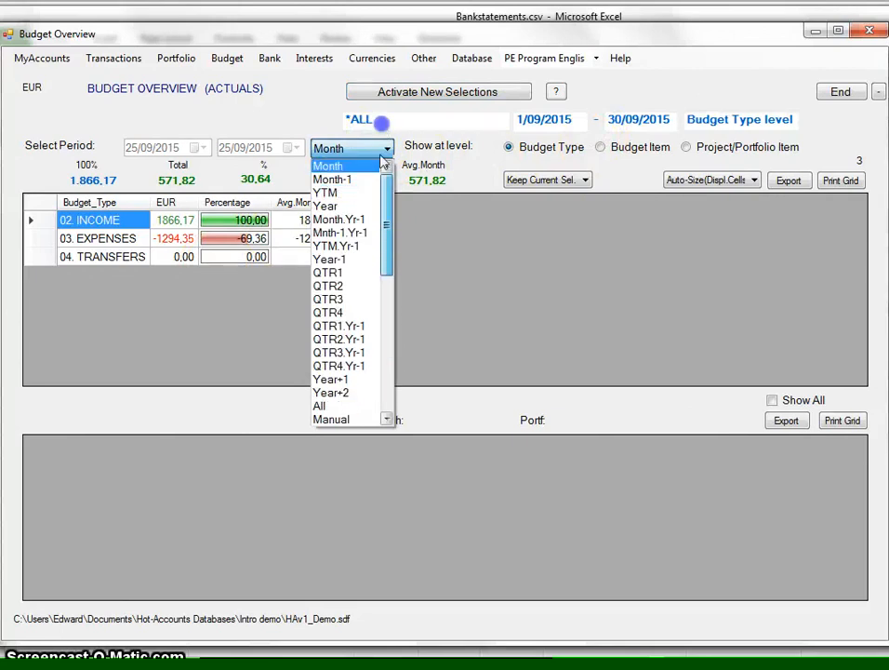
pyautogui.click(361, 182)
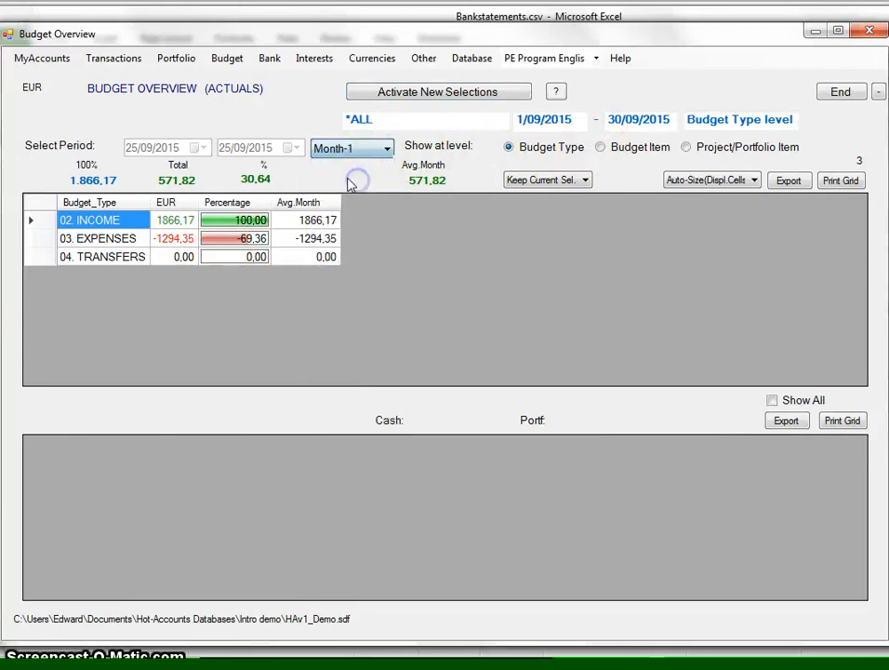
pyautogui.click(400, 94)
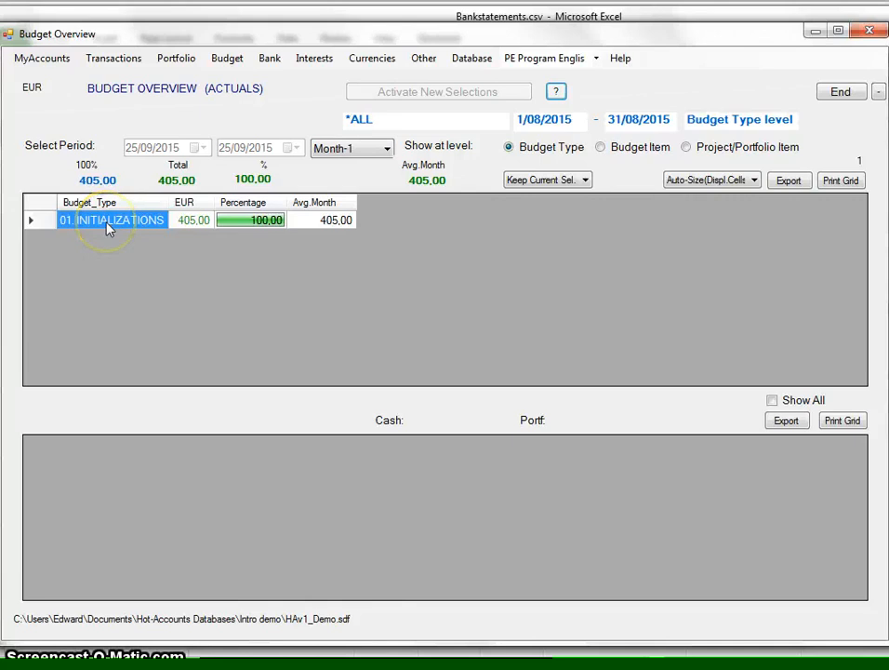
# Switch the budget overview back to the current Month period and activate the selection
pyautogui.click(349, 148)
pyautogui.click(383, 170)
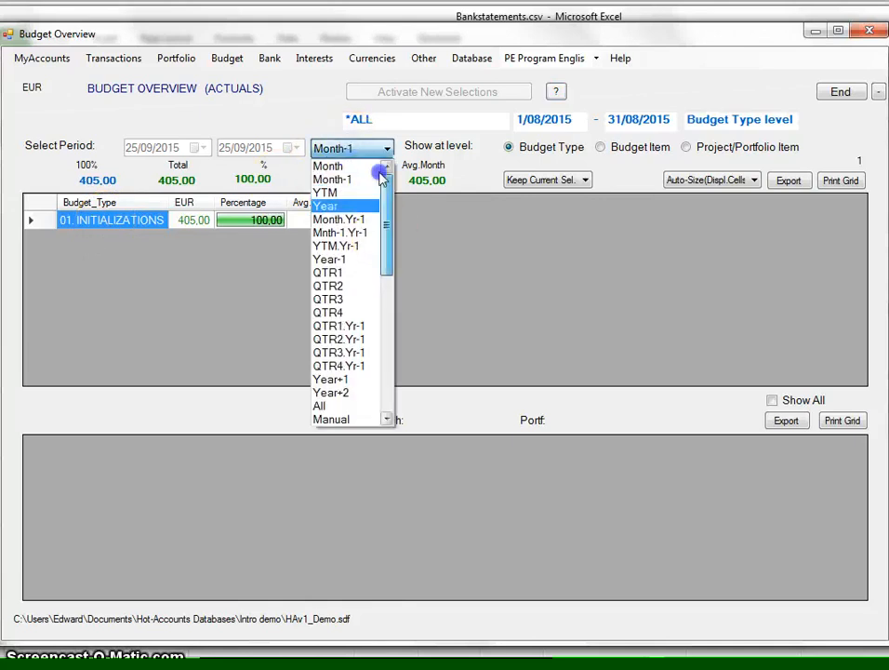
pyautogui.click(334, 166)
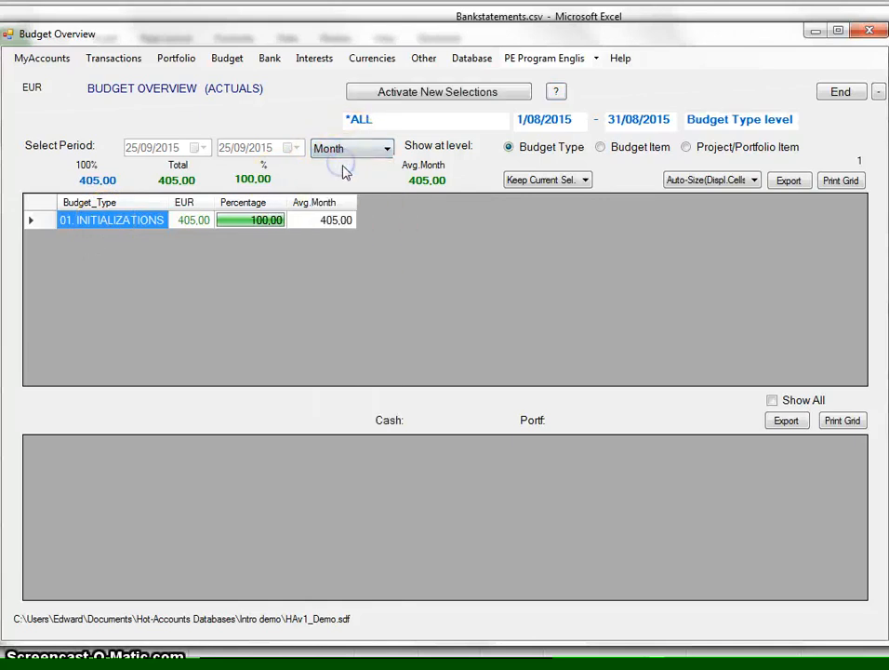
pyautogui.click(417, 98)
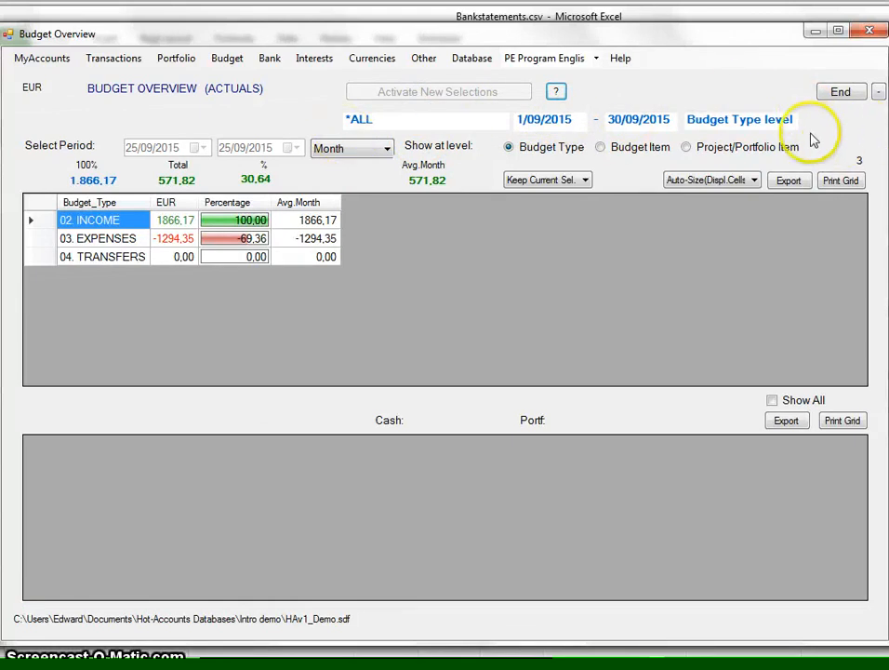
# Examine the underlying transactions of the TRANSFERS, EXPENSES and INCOME budget types
pyautogui.click(117, 255)
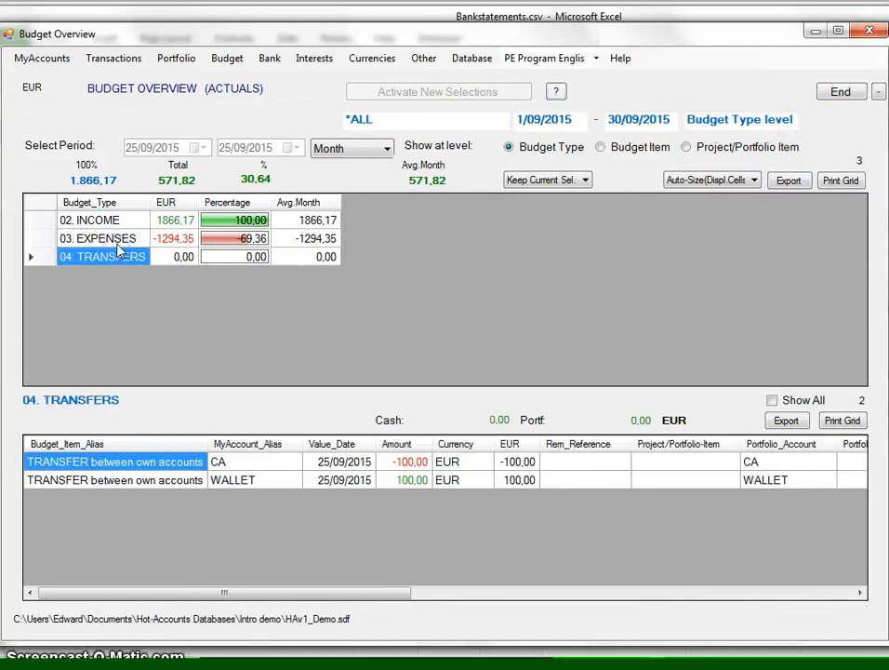
pyautogui.click(114, 233)
pyautogui.click(115, 224)
pyautogui.click(79, 238)
pyautogui.click(111, 257)
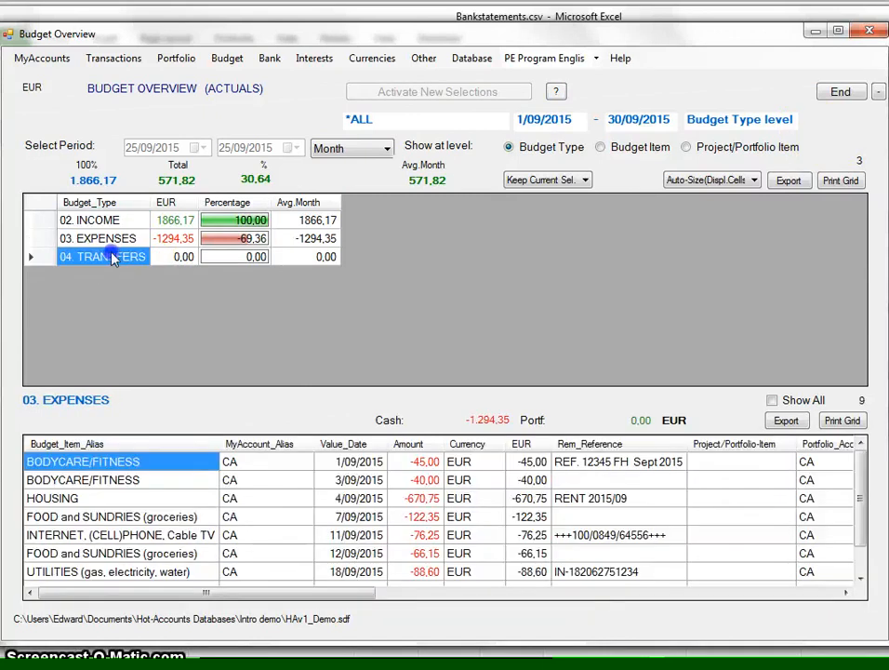
# Show the budget overview at Budget Item level and activate the selection
pyautogui.click(619, 155)
pyautogui.click(428, 95)
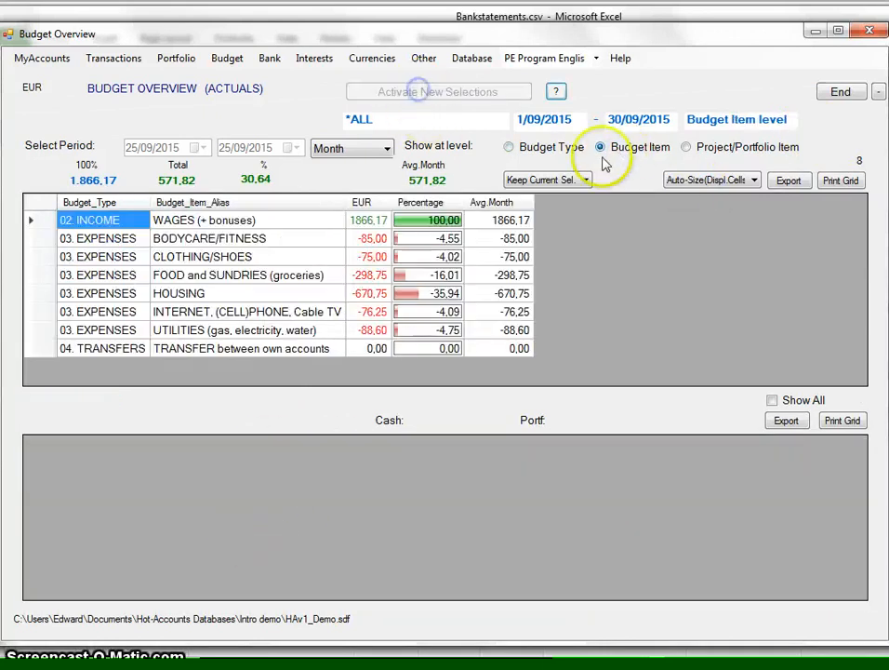